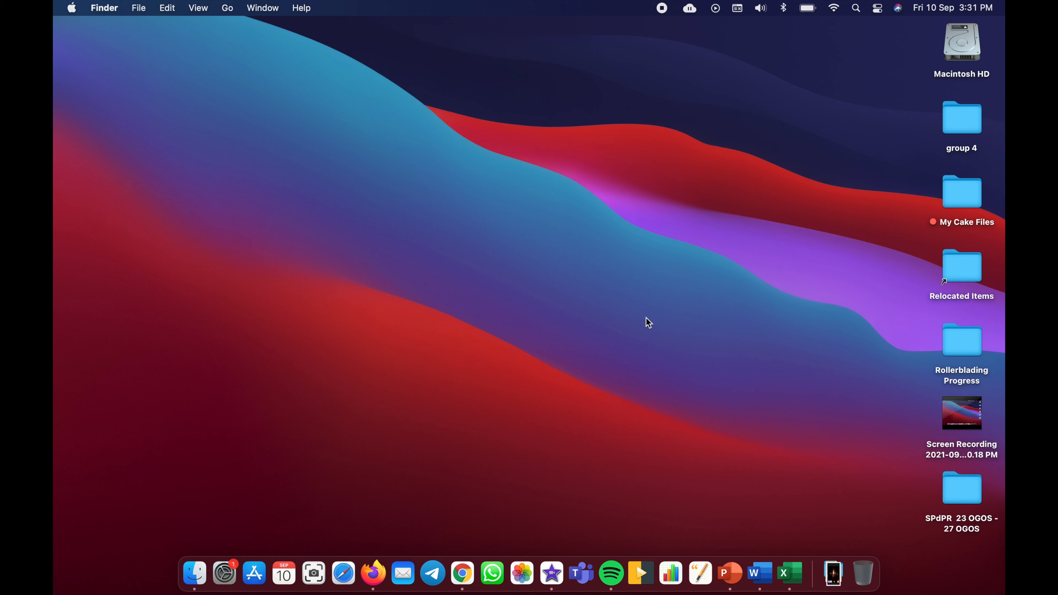
- Bring up Chrome on Google Drive and open Classroom from the Google apps grid
click(462, 573)
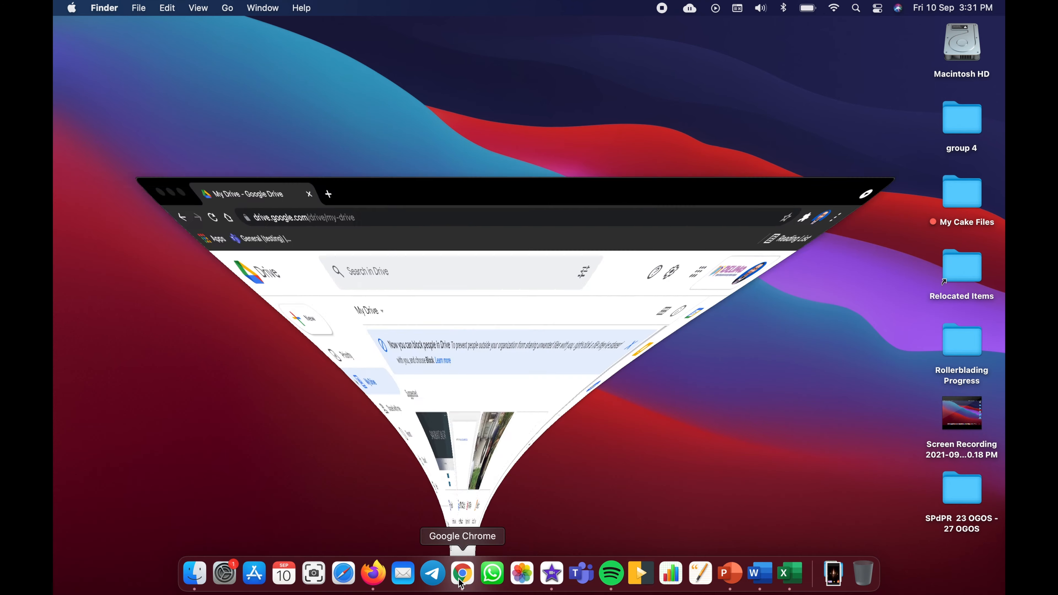
click(970, 58)
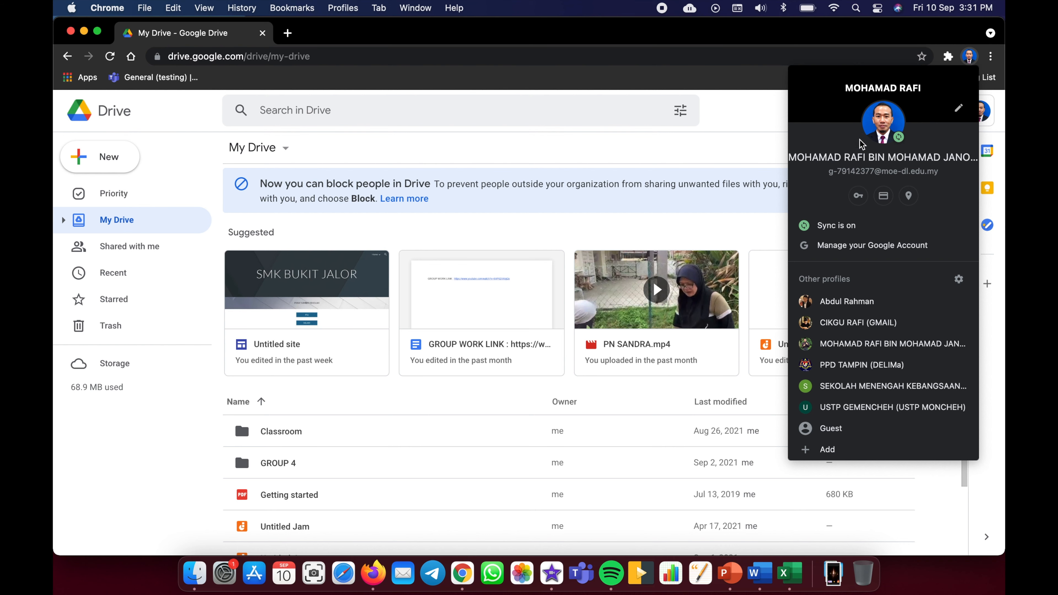
click(714, 161)
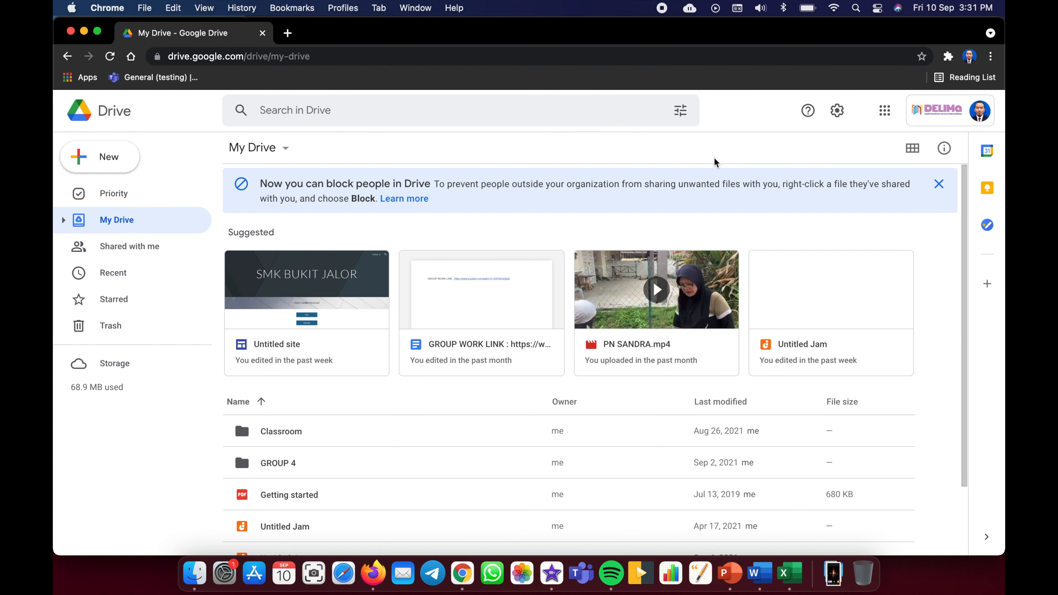
click(886, 113)
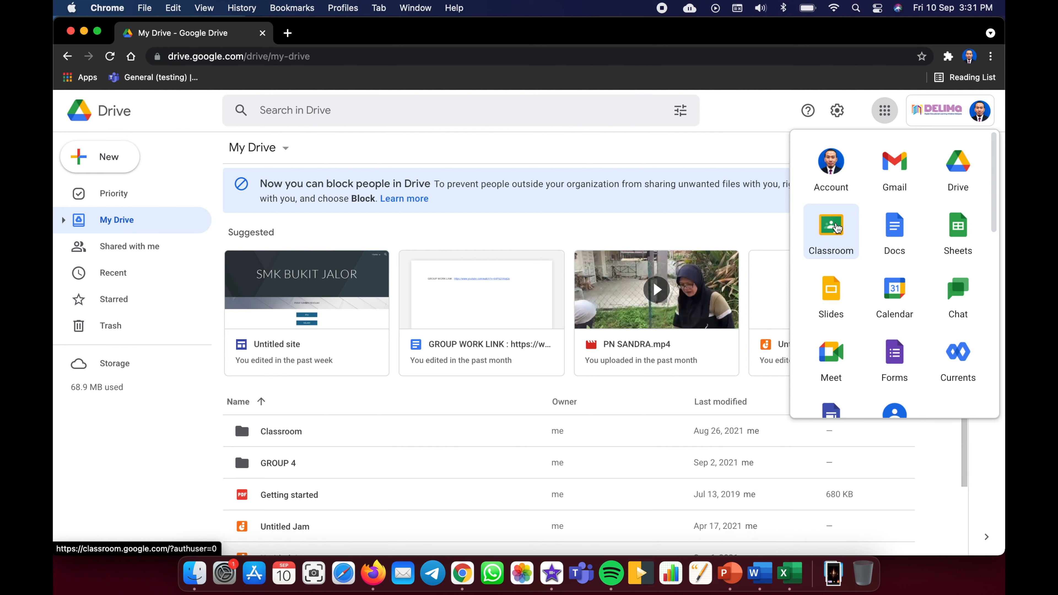
click(835, 231)
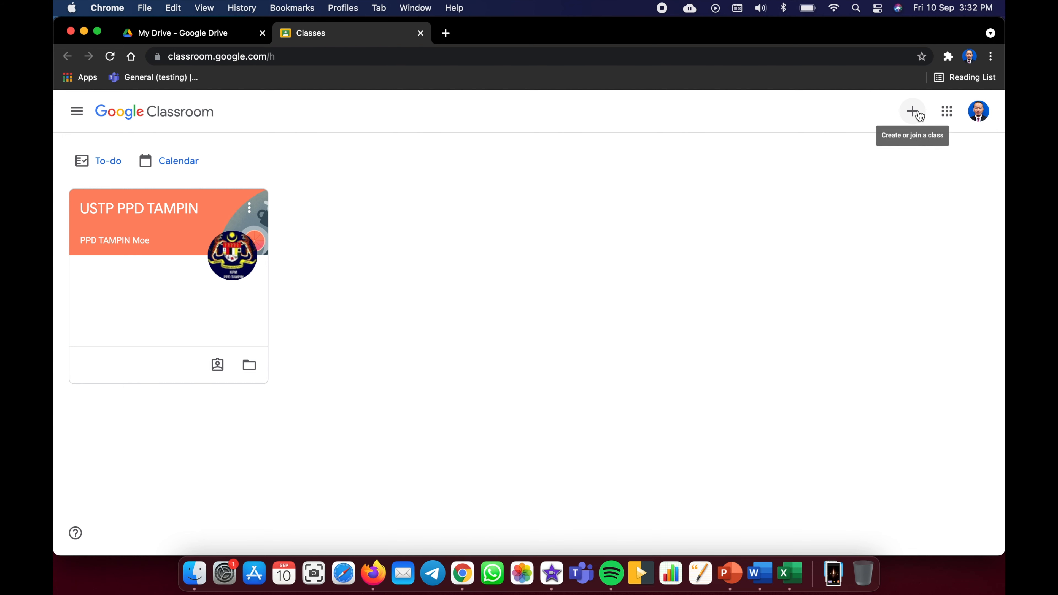
- Create class '5 SAINS' with subject 'BAHASA INGGERIS', leaving the section blank
click(916, 114)
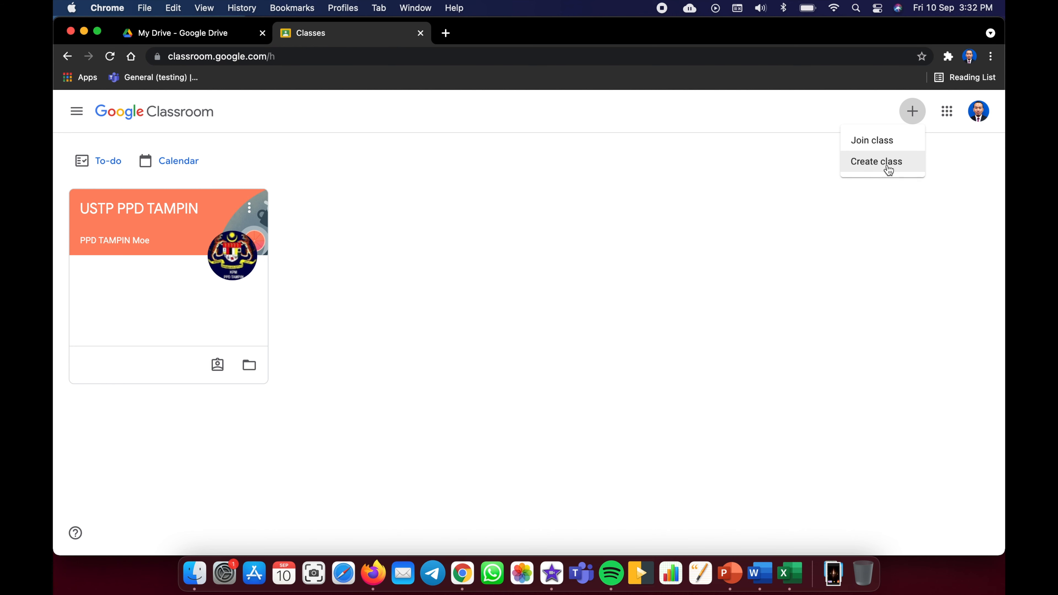
click(885, 164)
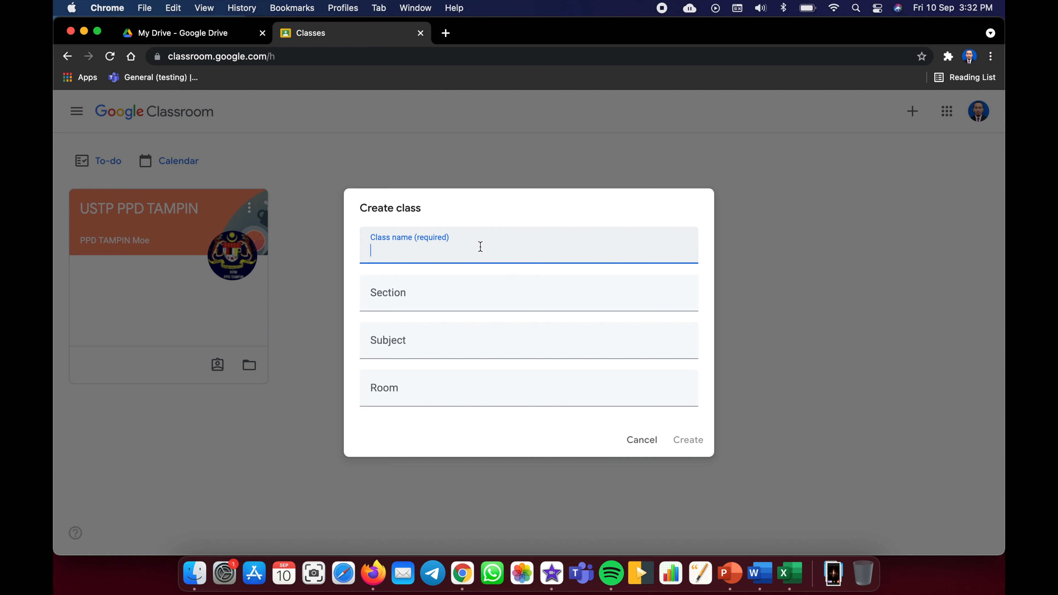
text(5 SAINS)
click(448, 301)
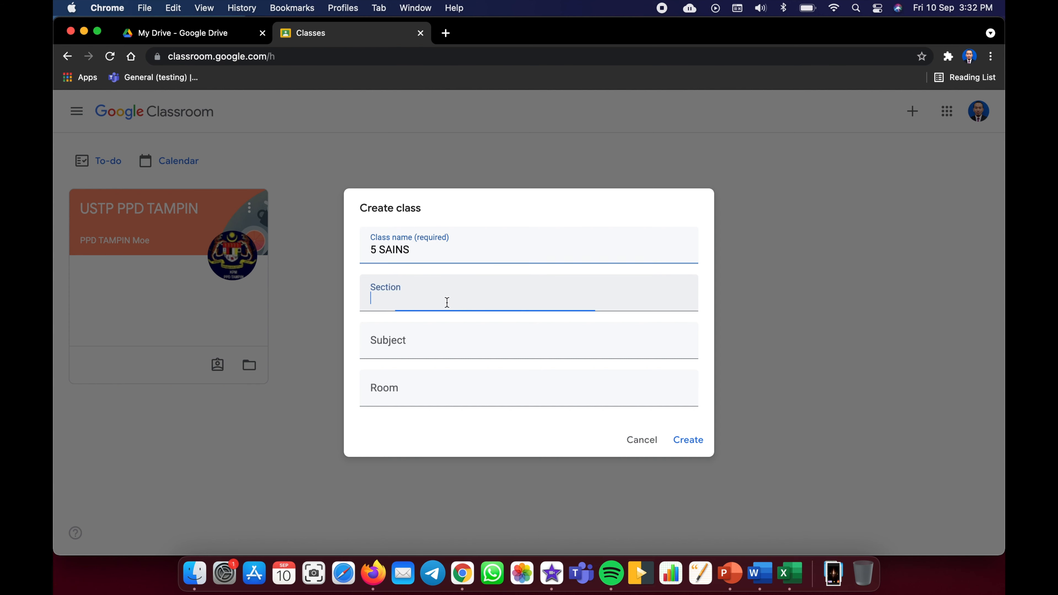
click(426, 351)
text(BAHASA I)
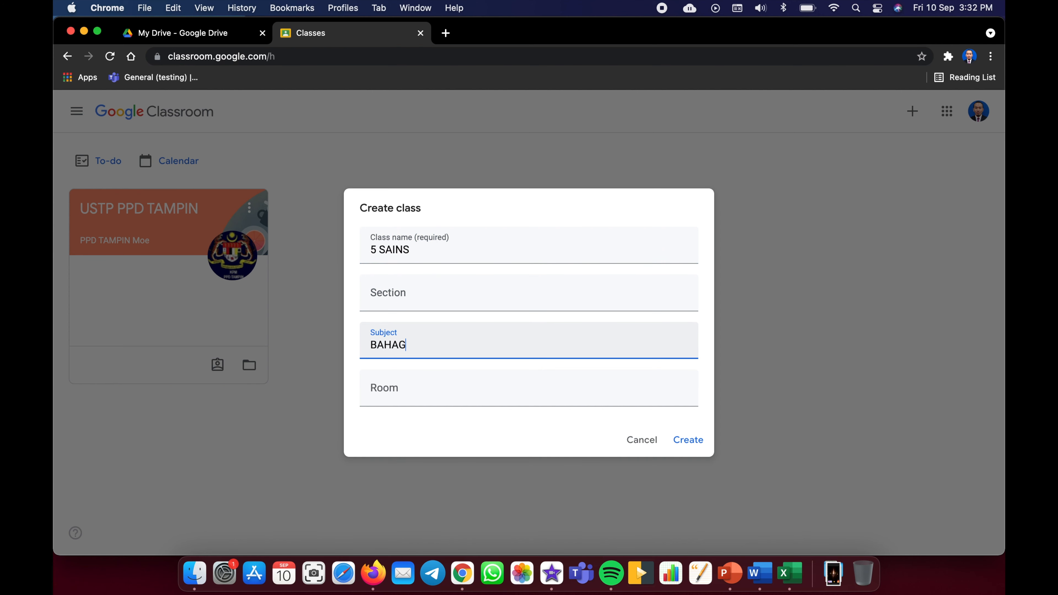
text(NGGERIS)
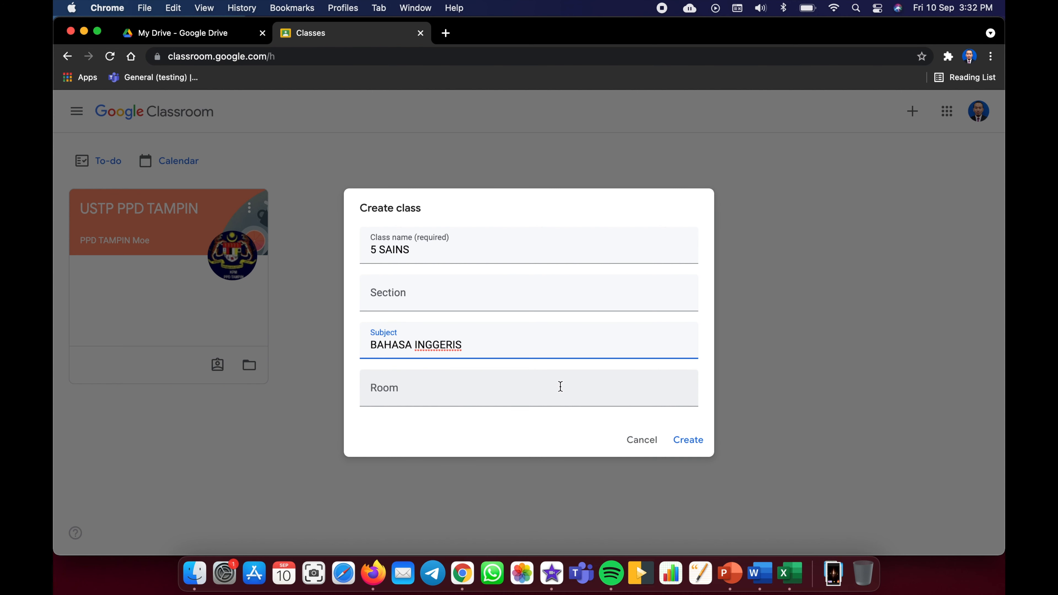
click(685, 441)
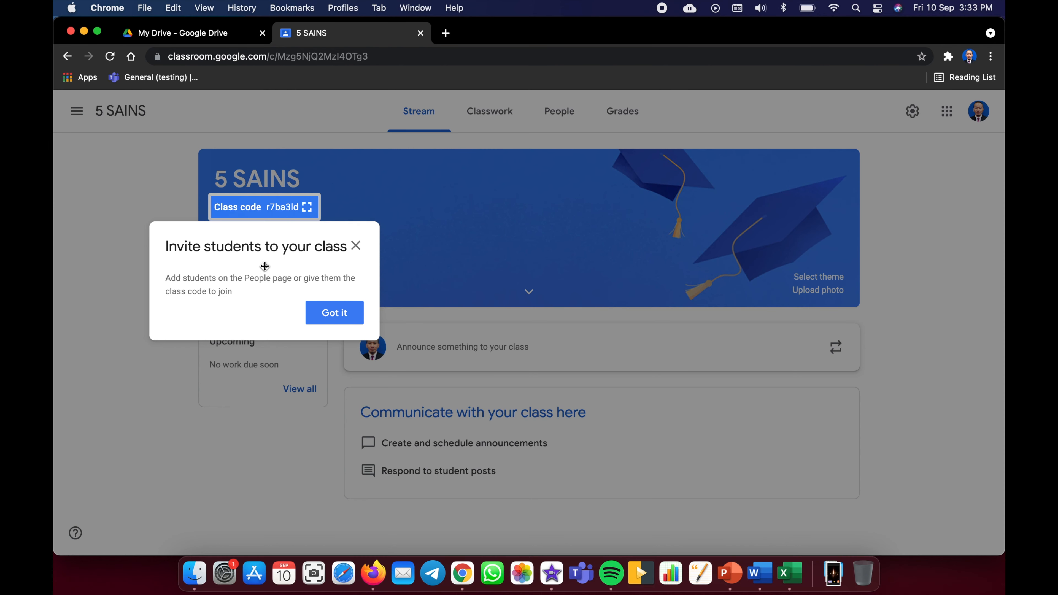
- Close the invite tip, go to People, and bring up Invite students for 5 SAINS
click(357, 248)
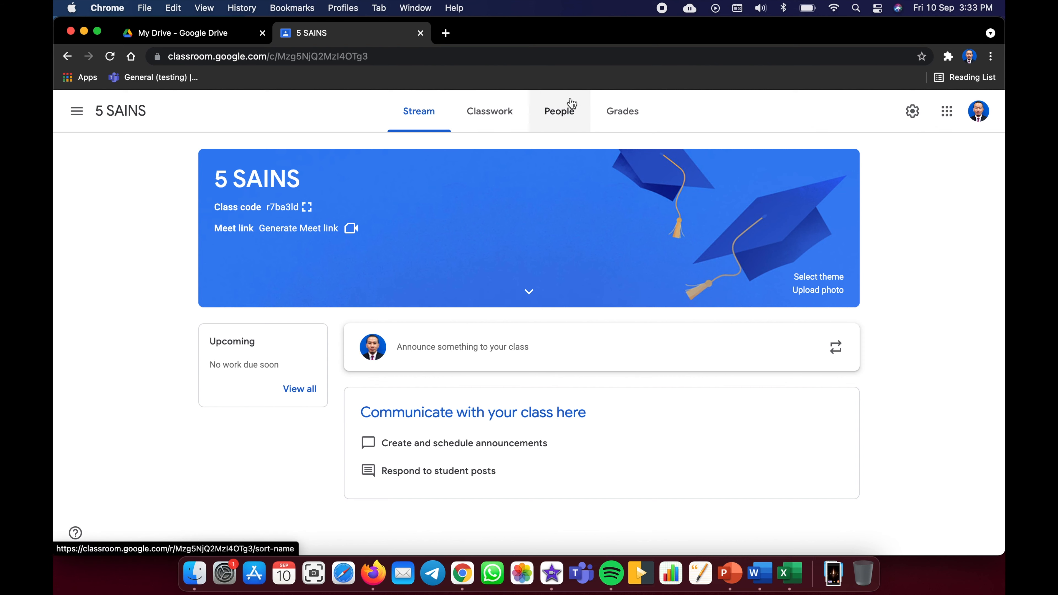
click(565, 115)
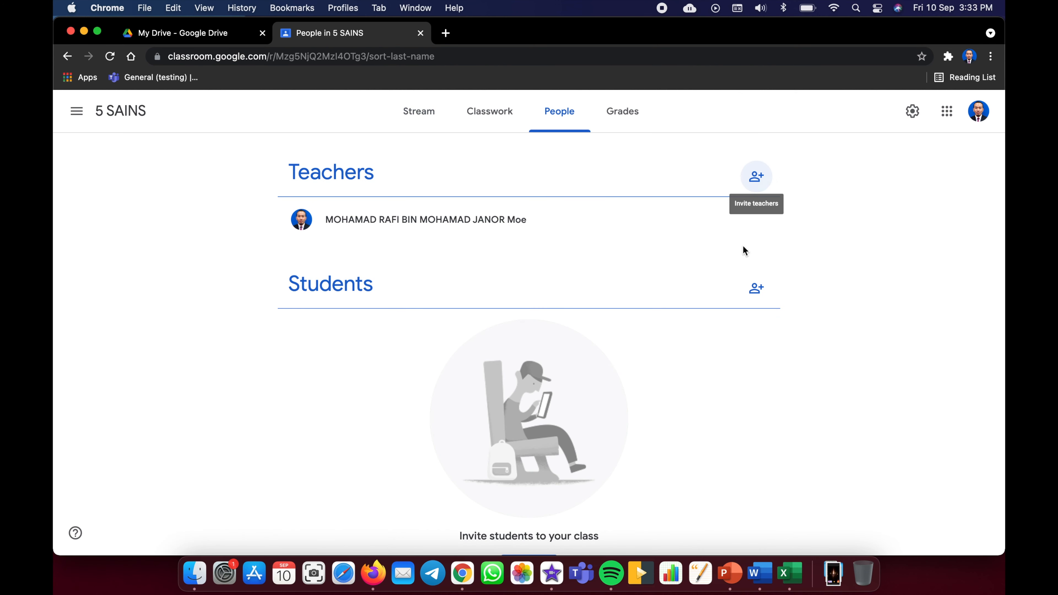
click(756, 290)
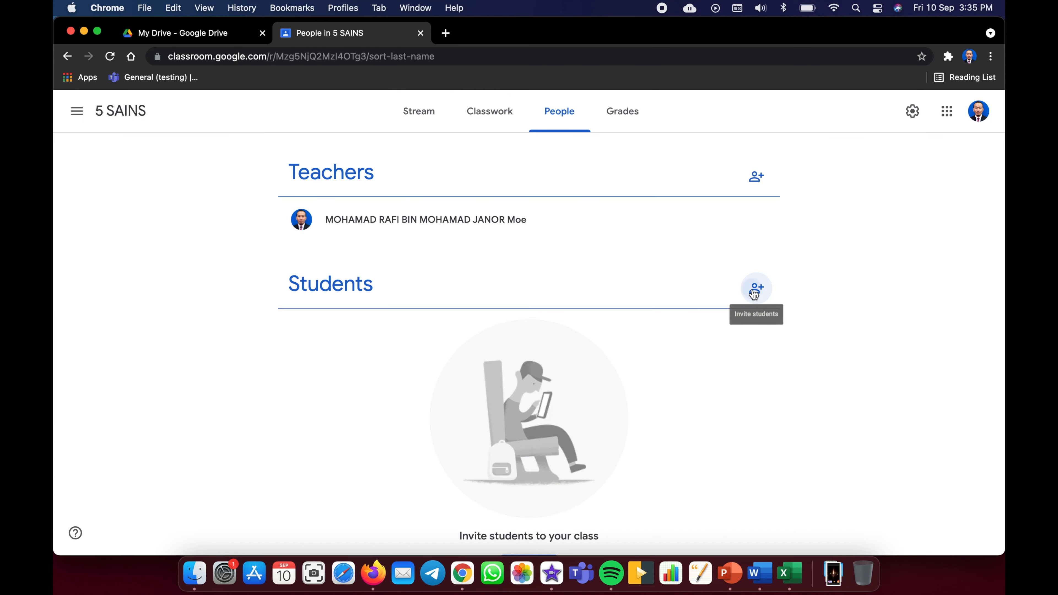
- Add two students by their school e-mail addresses and send the invitations
click(756, 288)
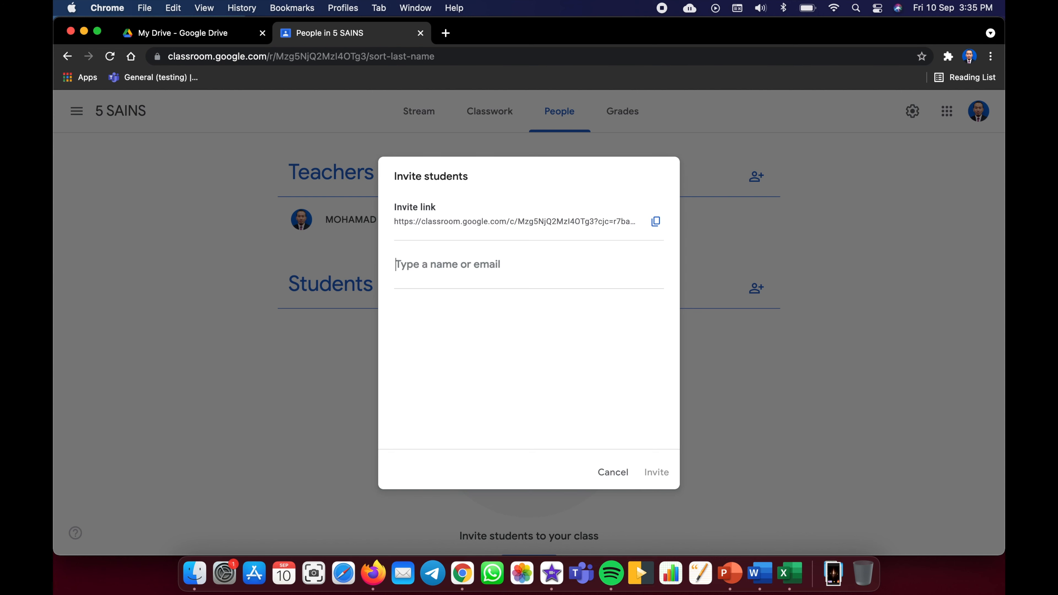
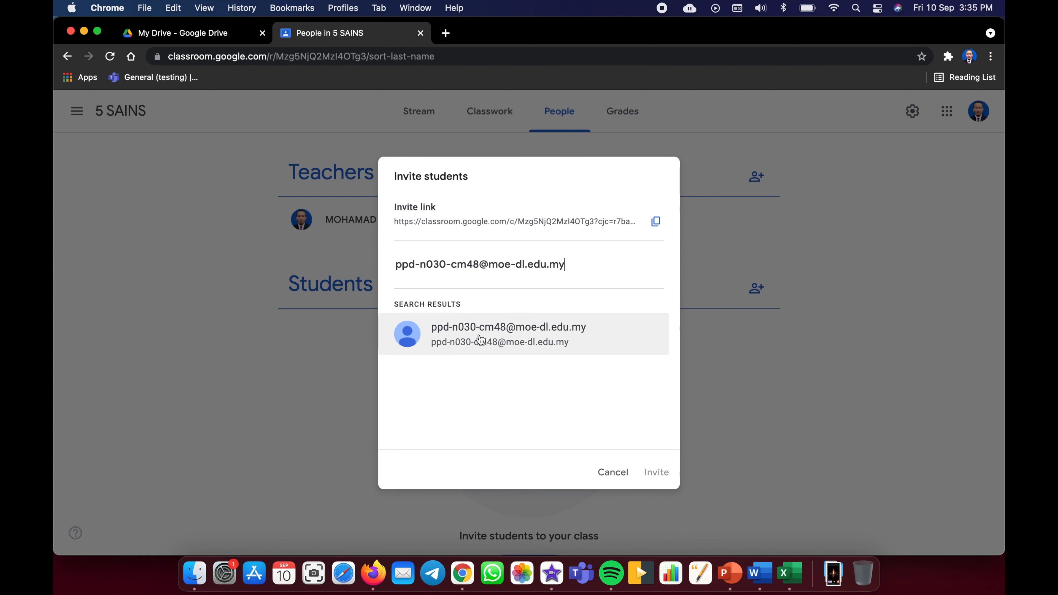
click(481, 340)
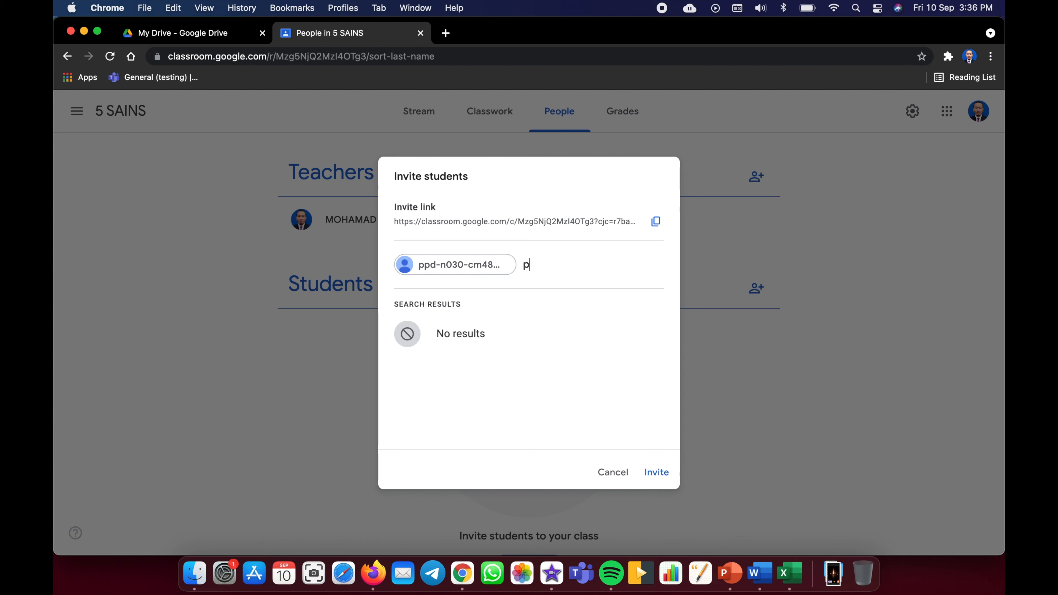
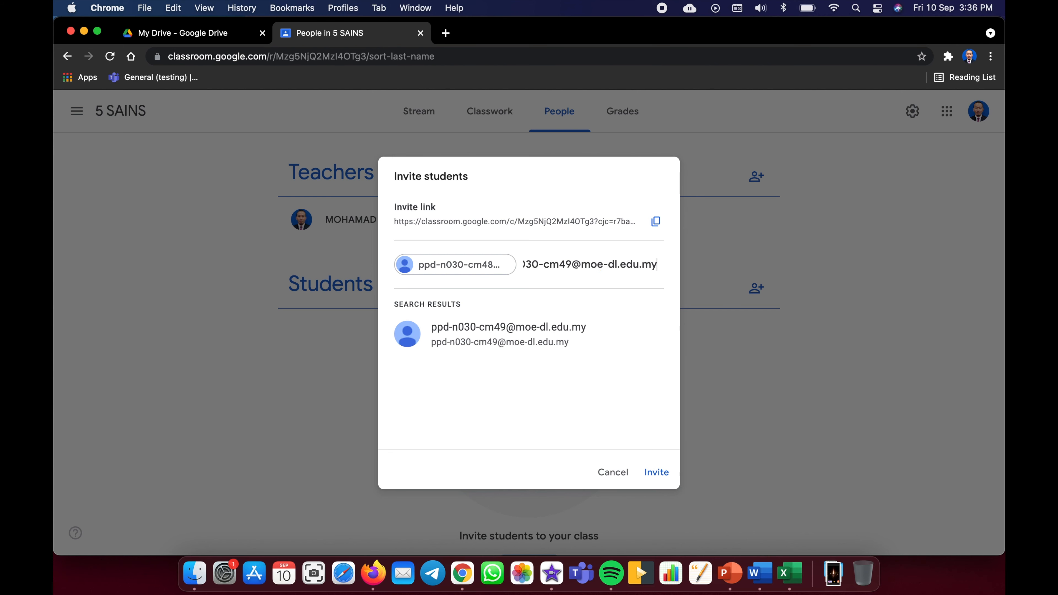
click(492, 329)
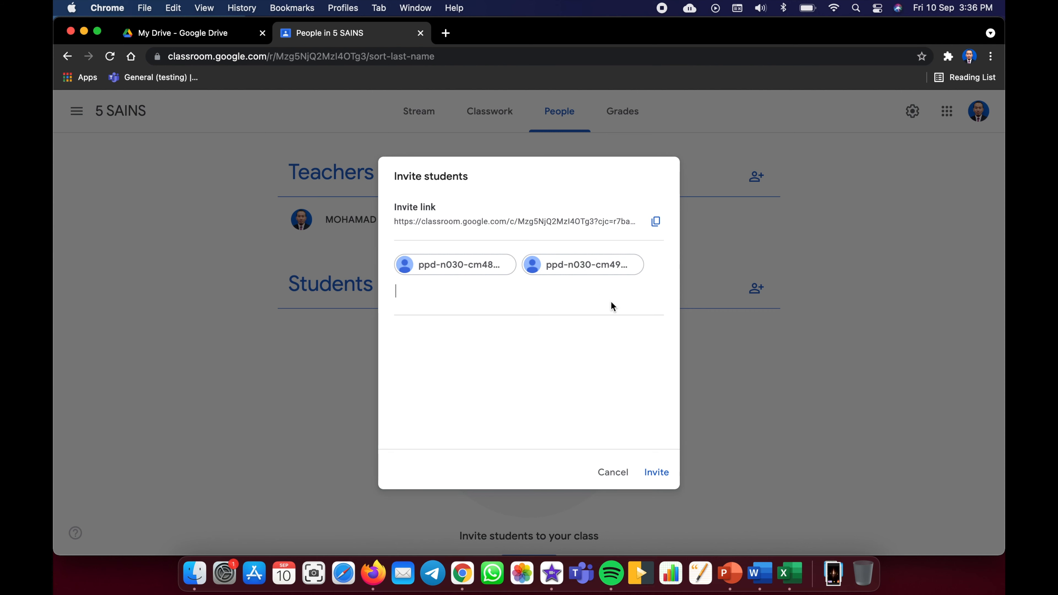
click(664, 473)
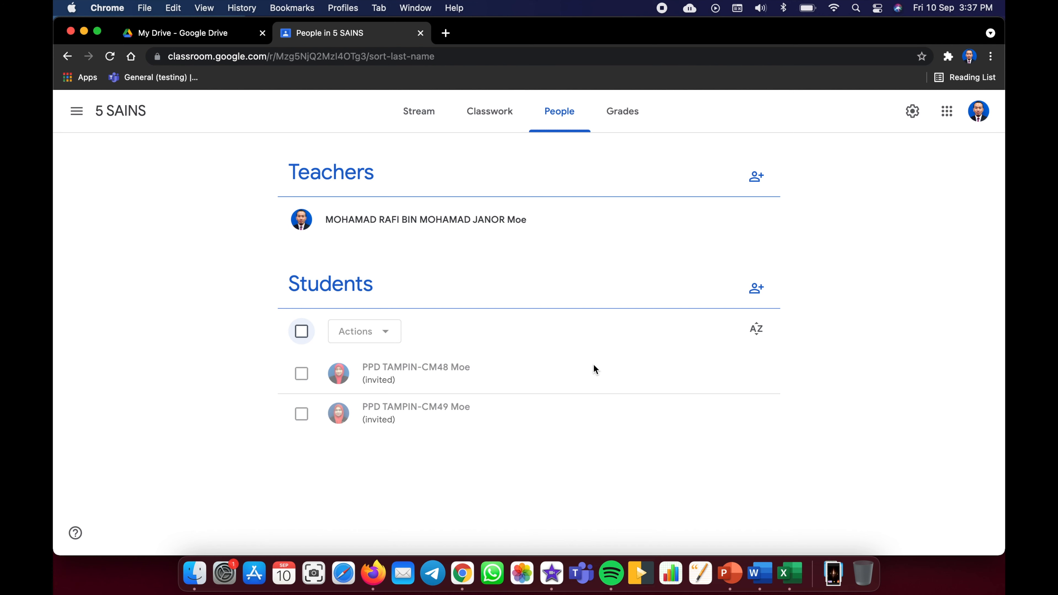
- Select the invited students and check their actions, then clear the selection without removing anyone
click(302, 332)
click(302, 414)
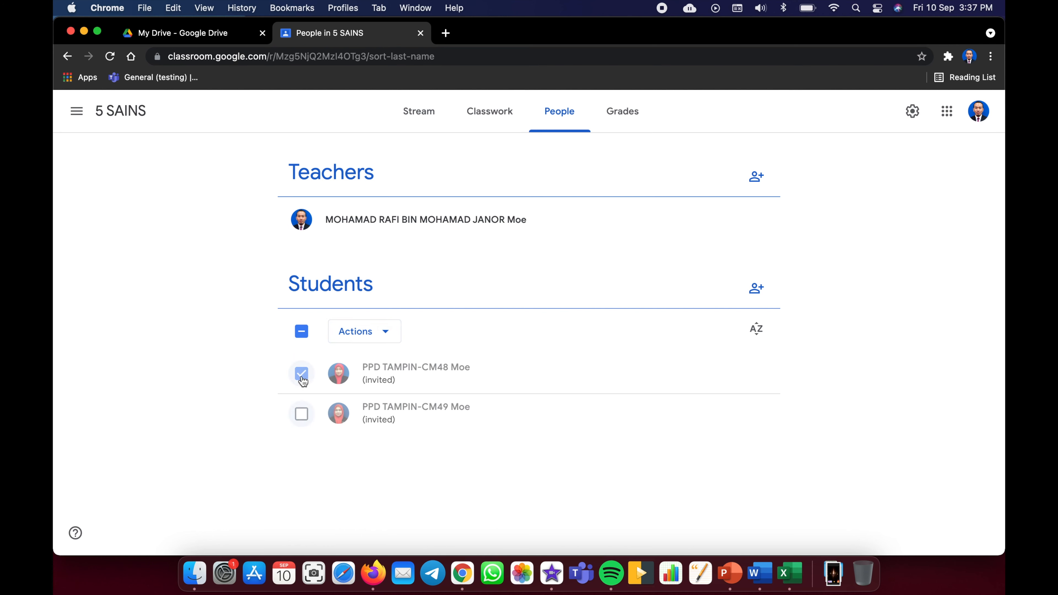
click(395, 336)
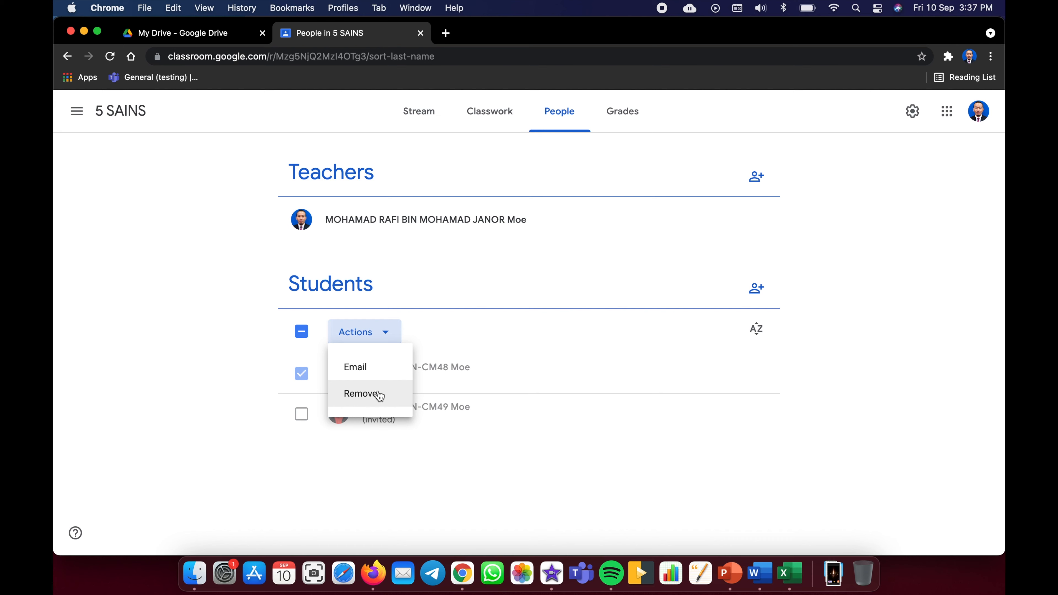
click(473, 331)
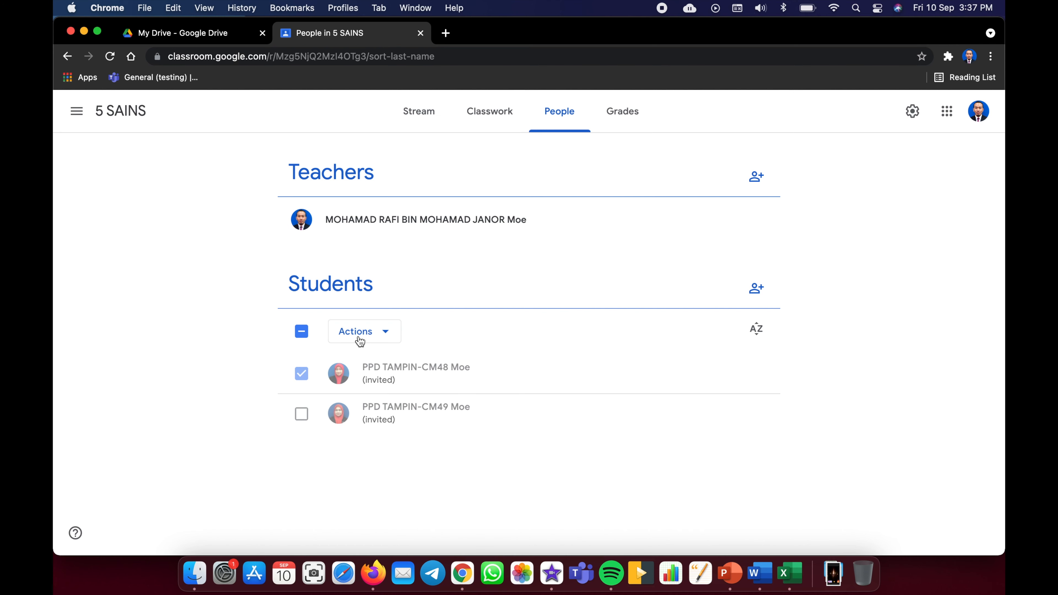
click(304, 334)
click(306, 336)
- Copy the class invite link, close the invite window, and go to Classwork
click(757, 289)
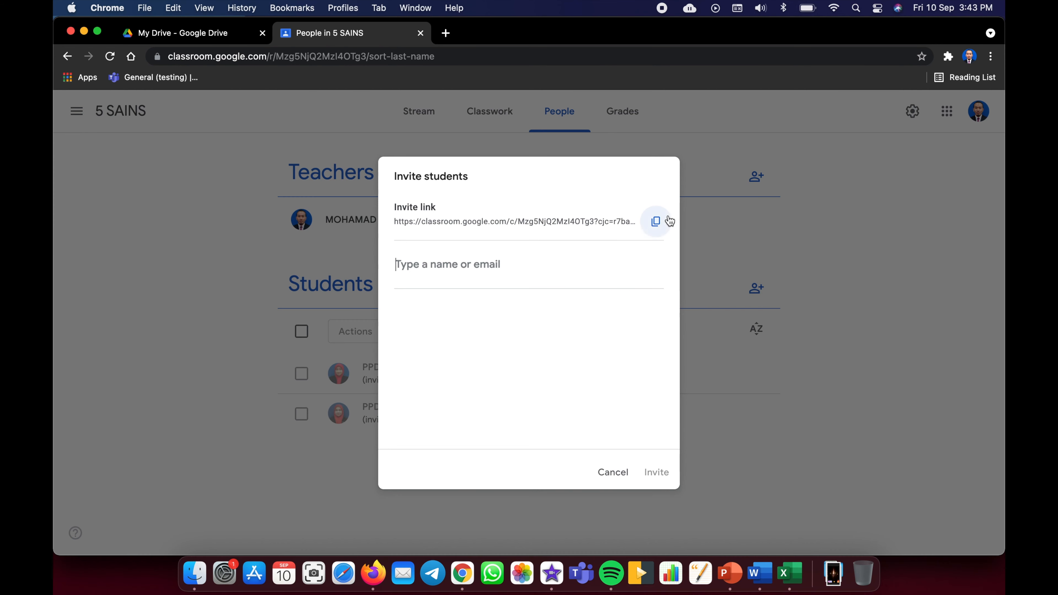
click(659, 223)
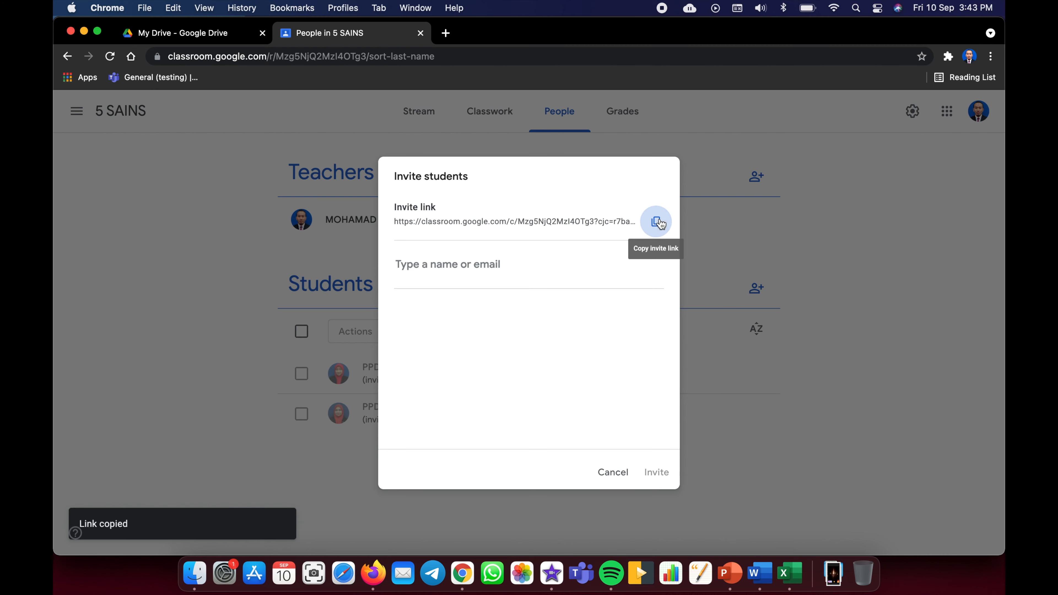
click(615, 473)
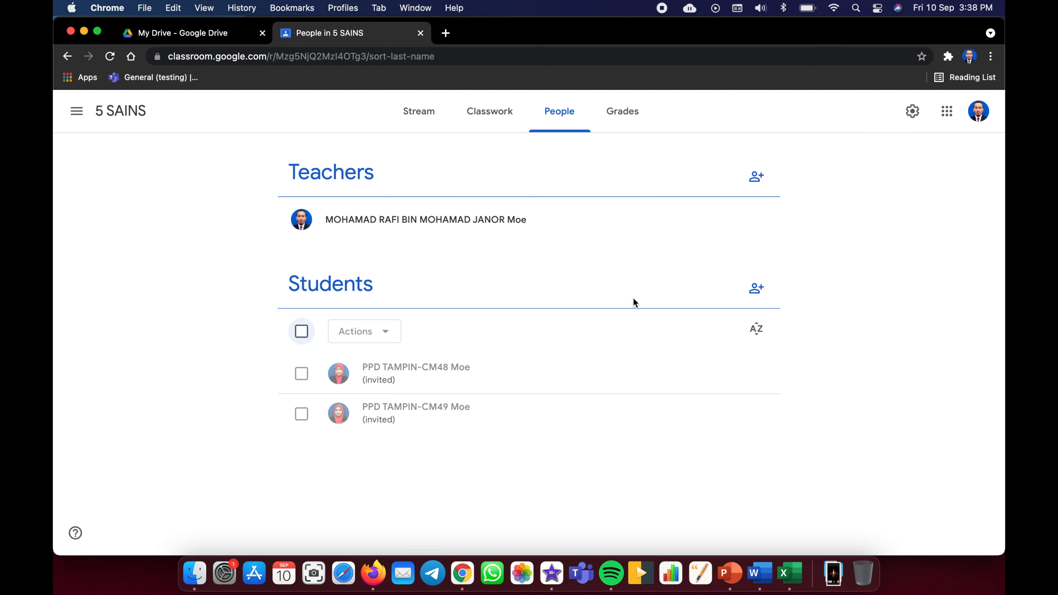
click(495, 118)
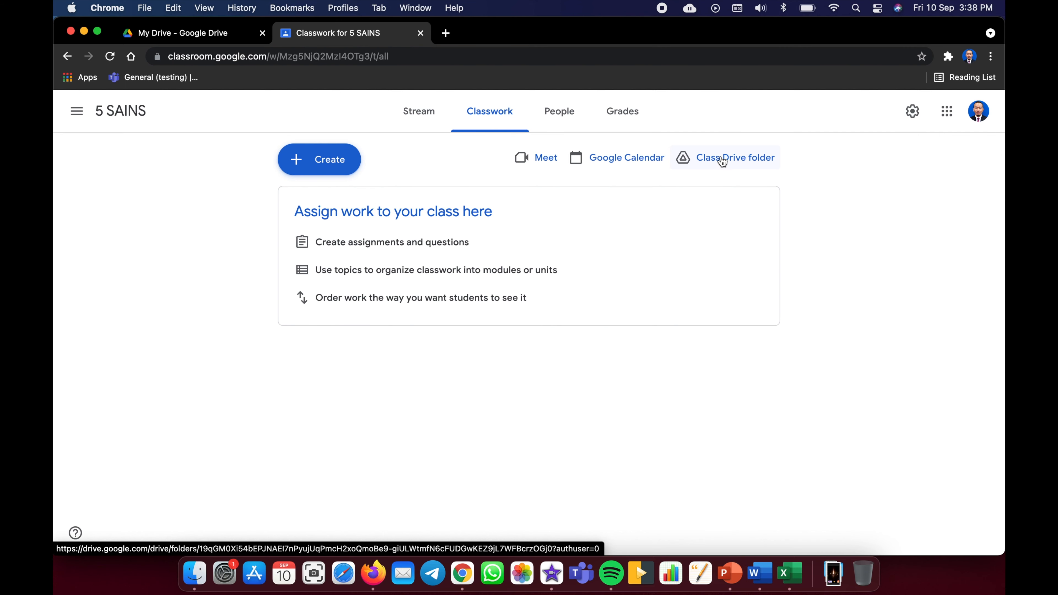
- Start a new assignment titled 'List down 10 verbs' with instructions to list 10 verbs
click(333, 169)
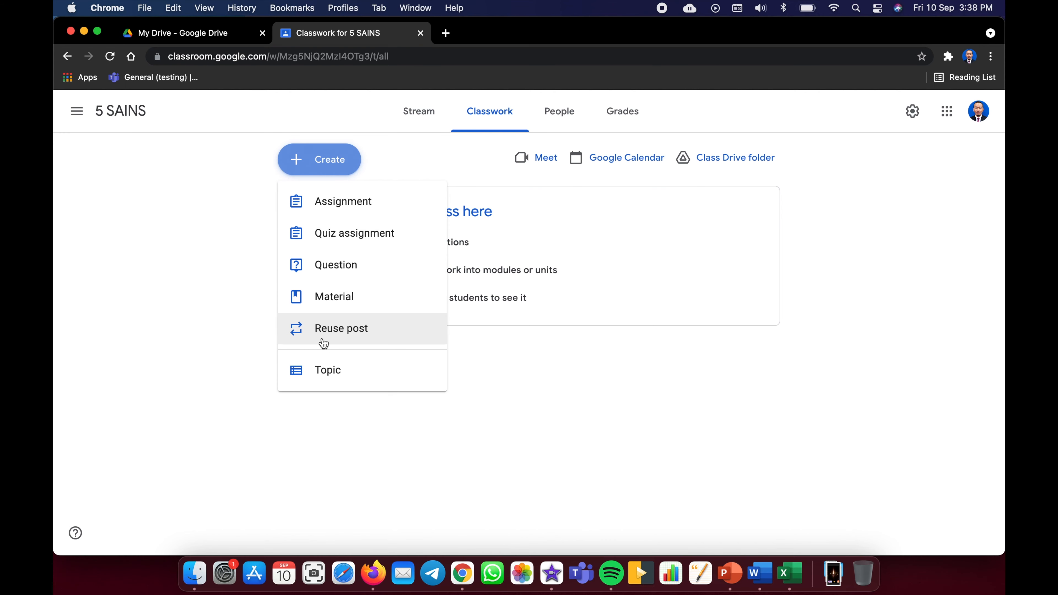
click(334, 211)
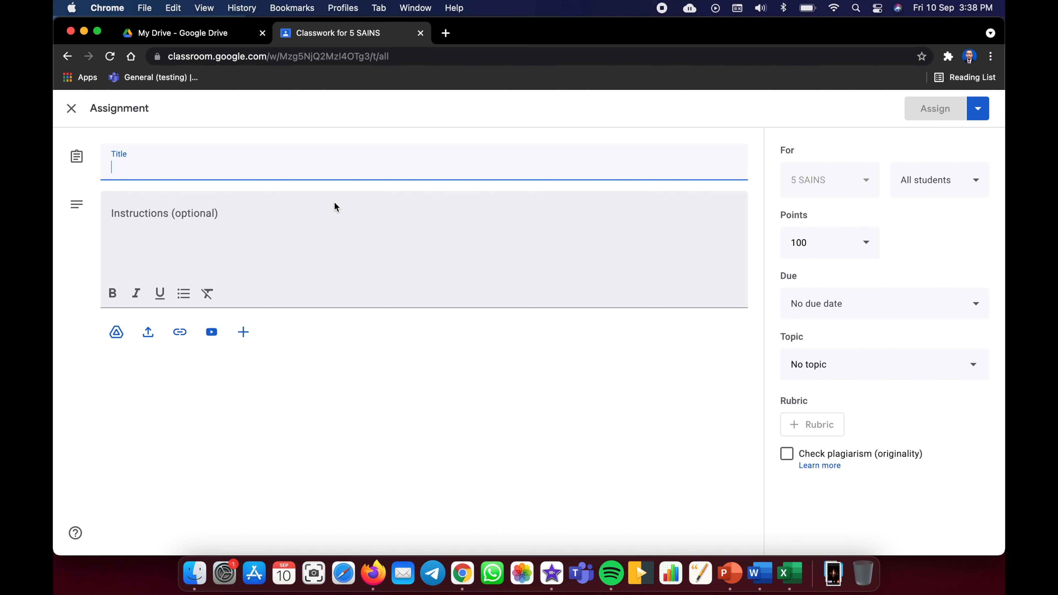
text(List down 10 vers)
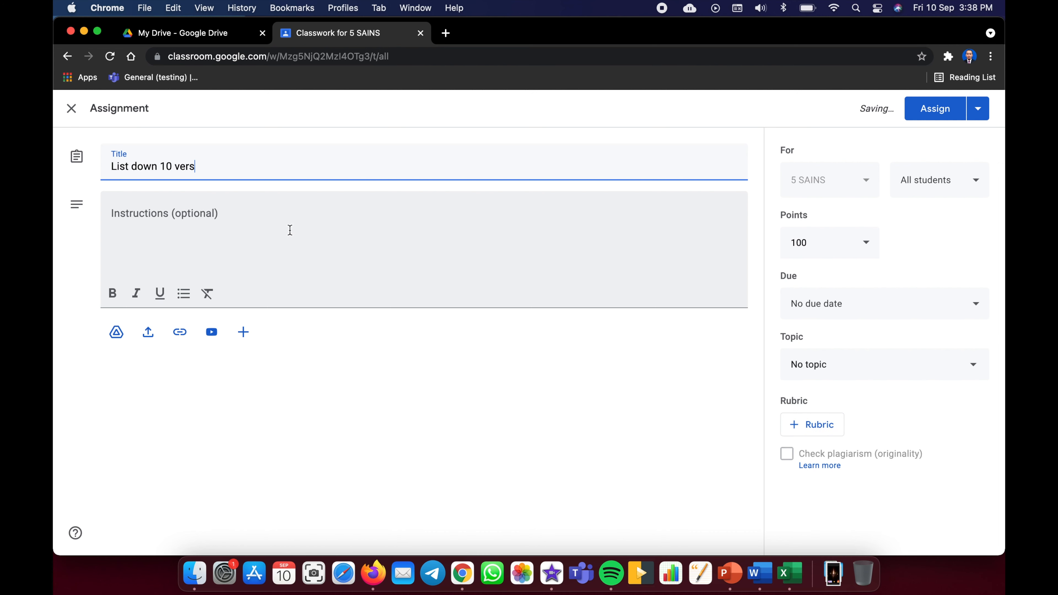
click(261, 226)
text(Students need to list)
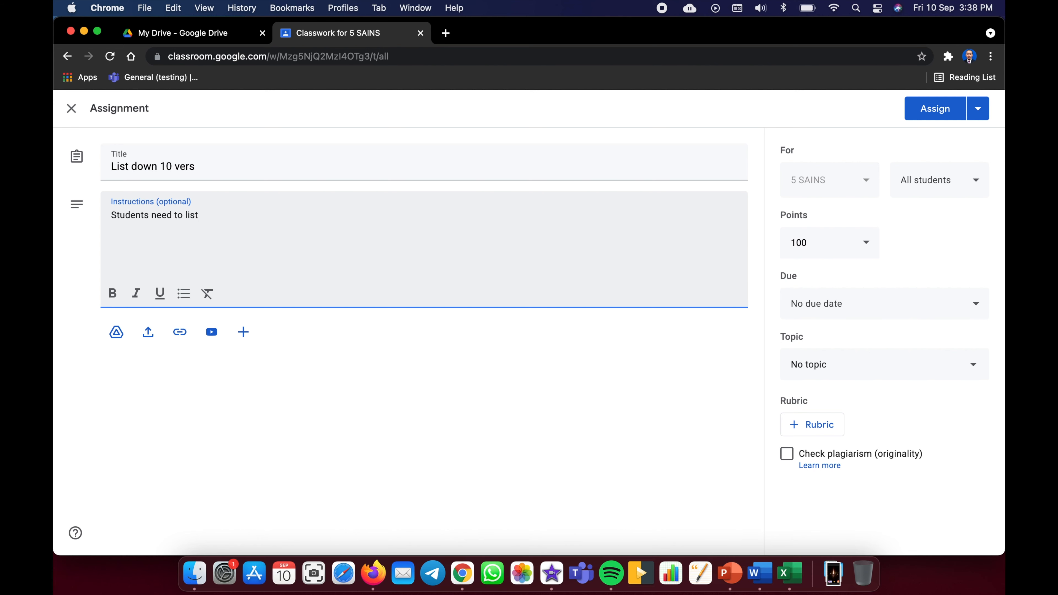
click(191, 164)
text(bs)
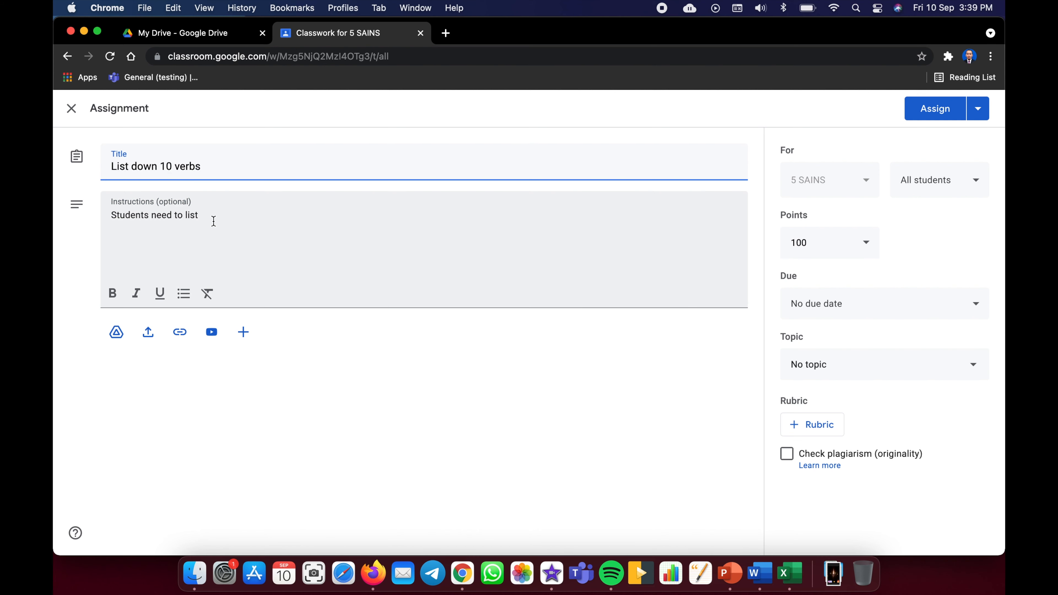
click(213, 221)
text(10 )
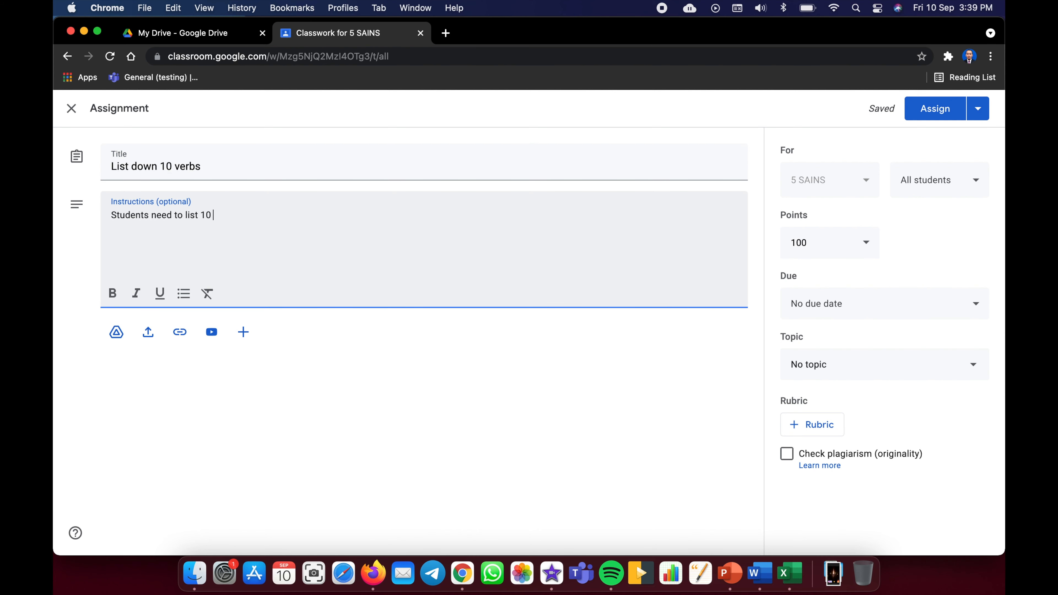
text(verbs)
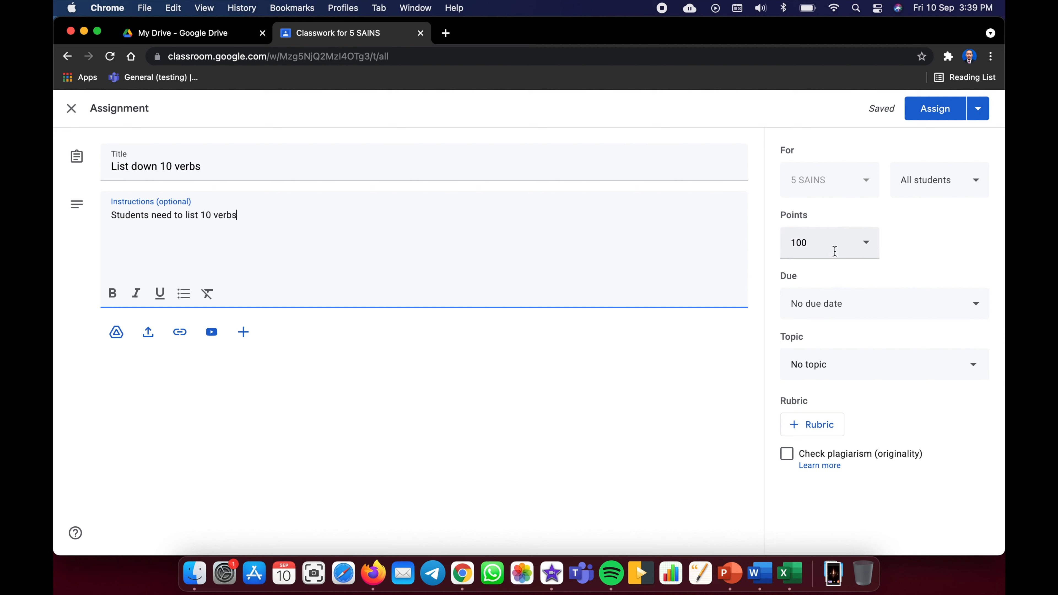
- Make the assignment worth 10 points
click(863, 246)
click(864, 246)
click(866, 245)
click(913, 246)
click(826, 242)
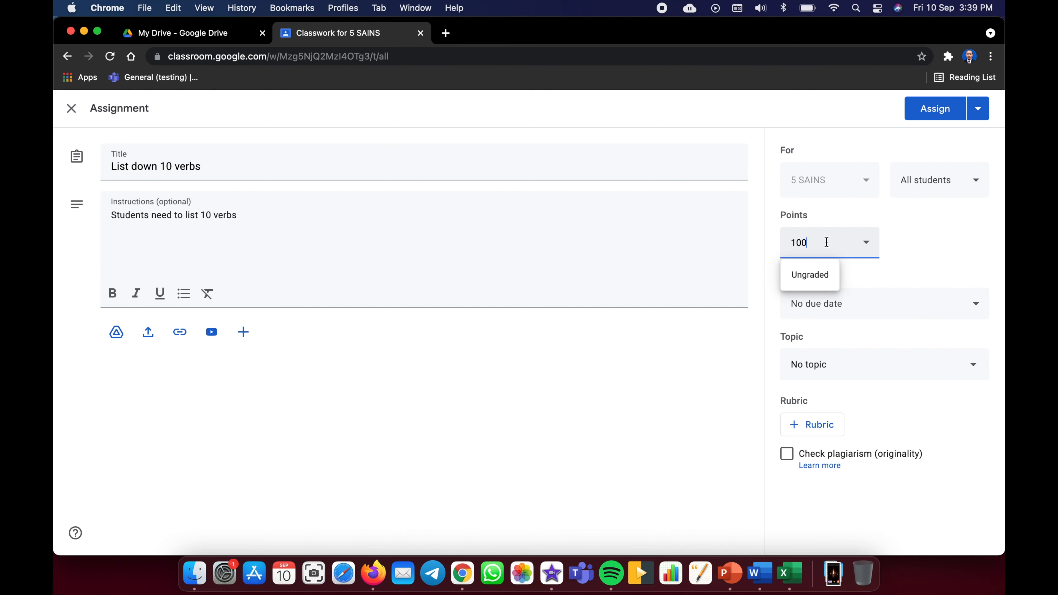
click(958, 235)
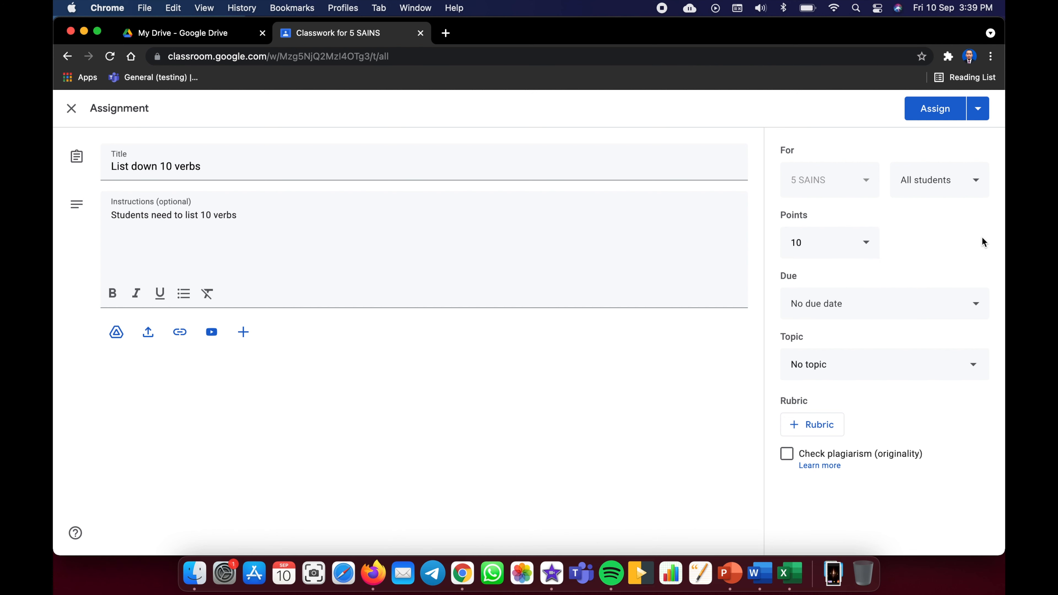
- Pick September 3 as due date, then clear it and keep No topic
click(844, 312)
click(919, 354)
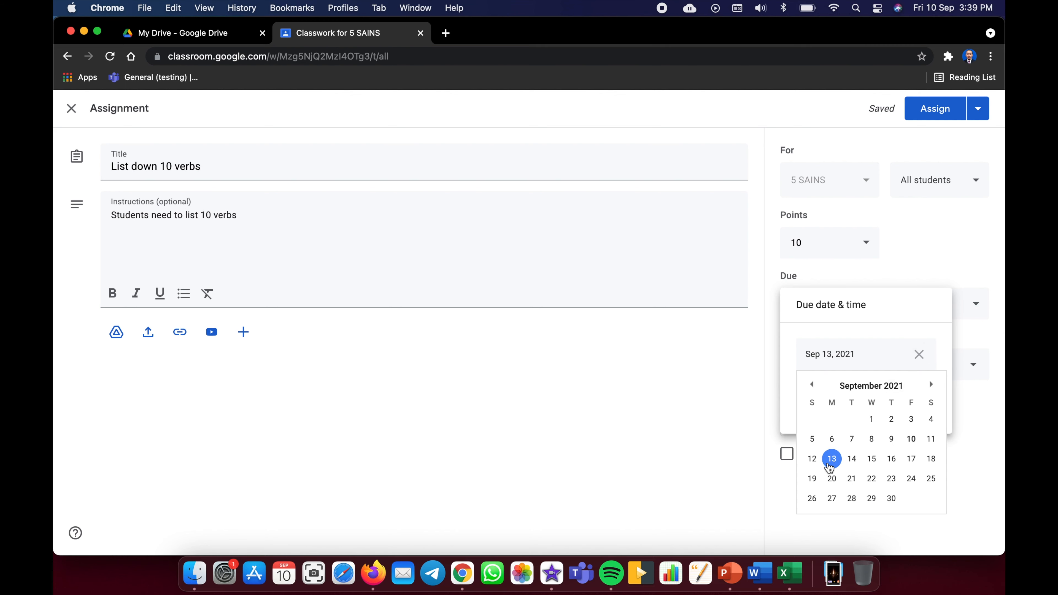
click(913, 426)
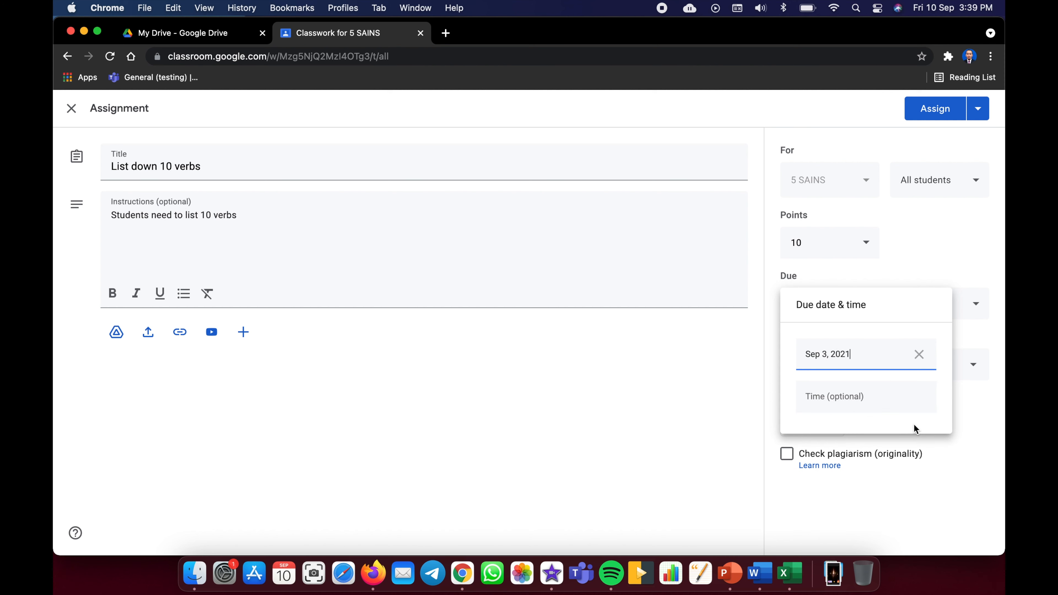
click(919, 355)
click(881, 418)
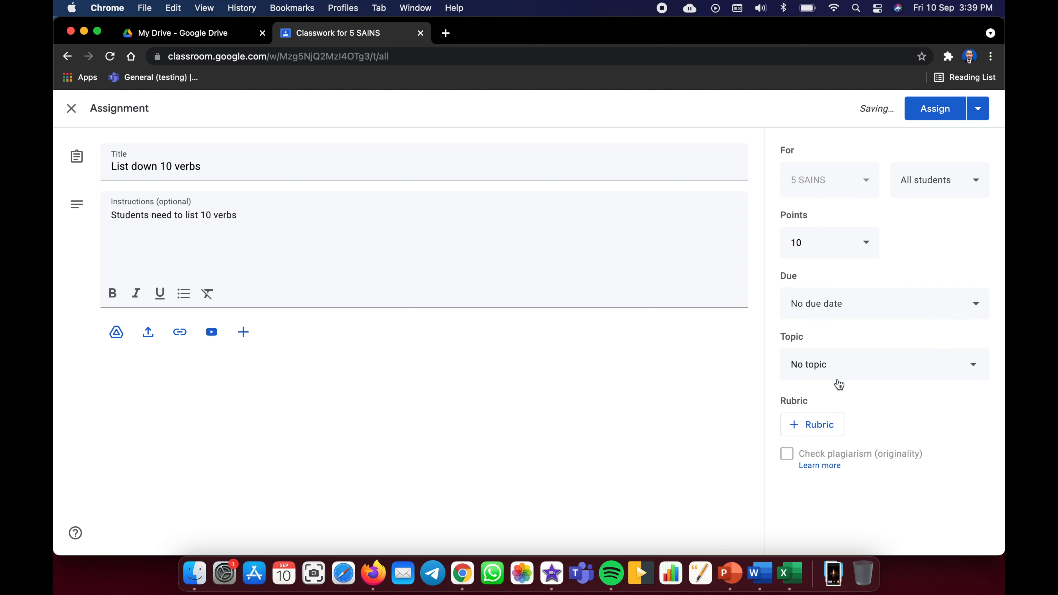
click(834, 371)
click(844, 340)
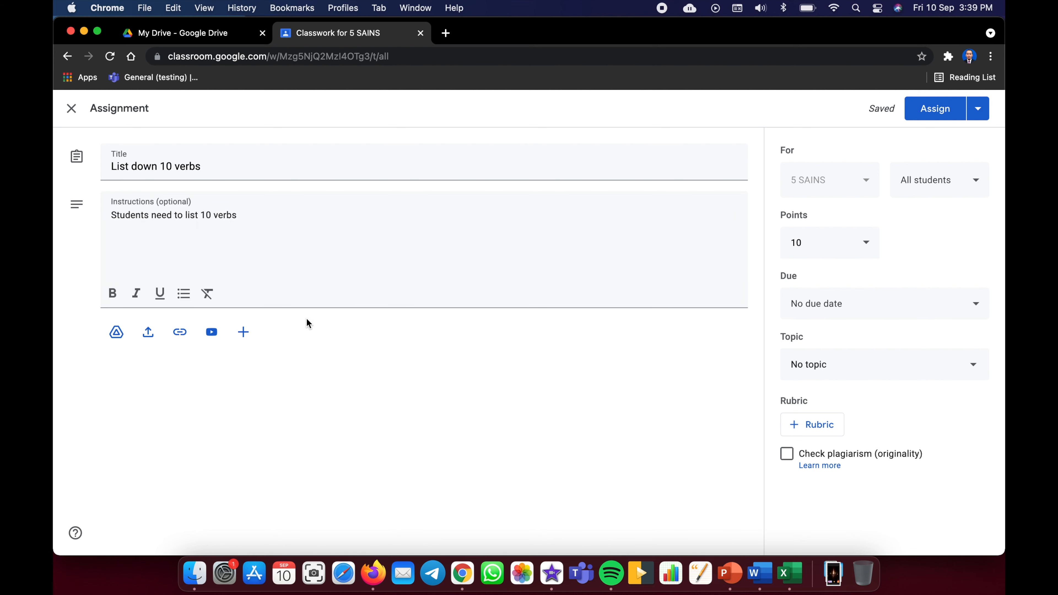
- Assign 'List down 10 verbs', then check the People and Classwork pages
click(942, 117)
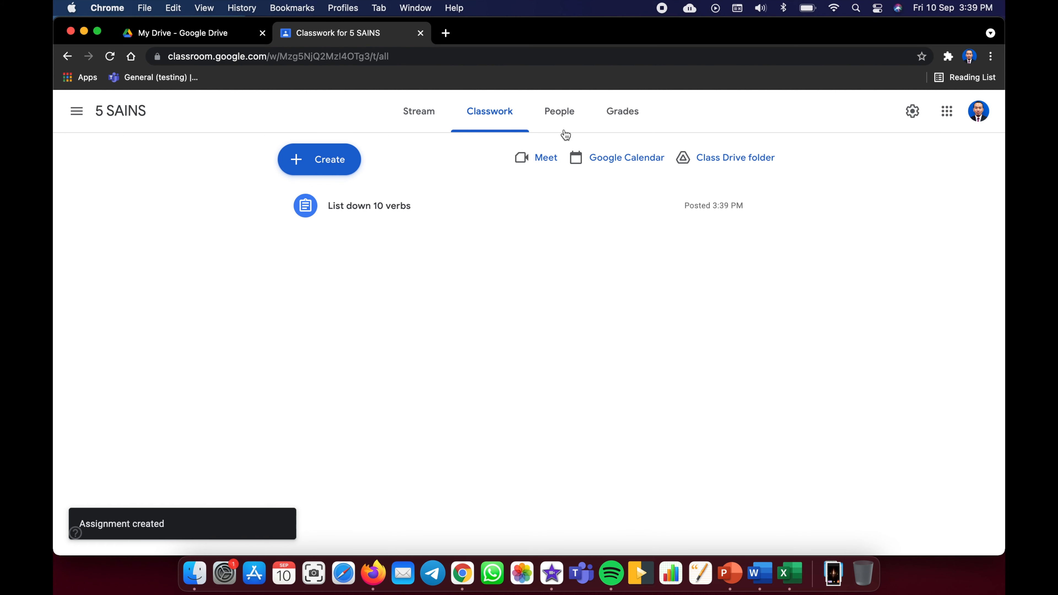
click(559, 111)
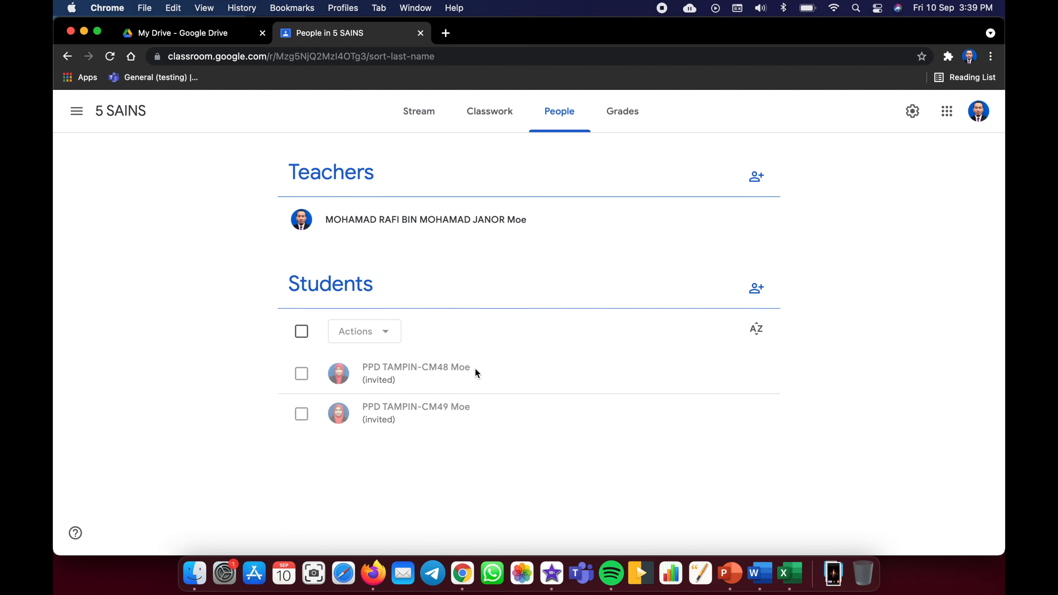
click(489, 116)
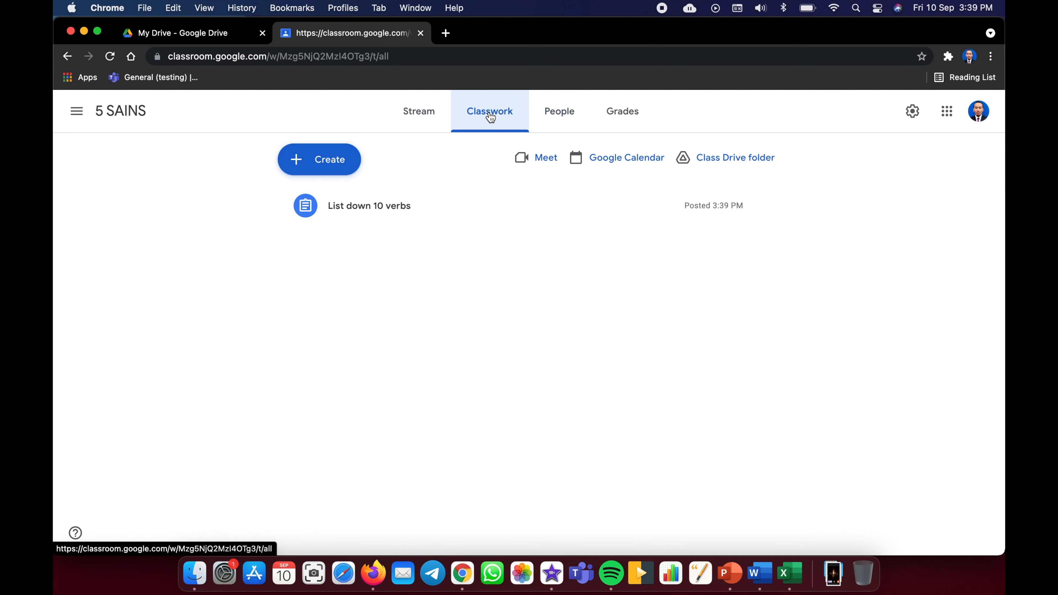
click(562, 111)
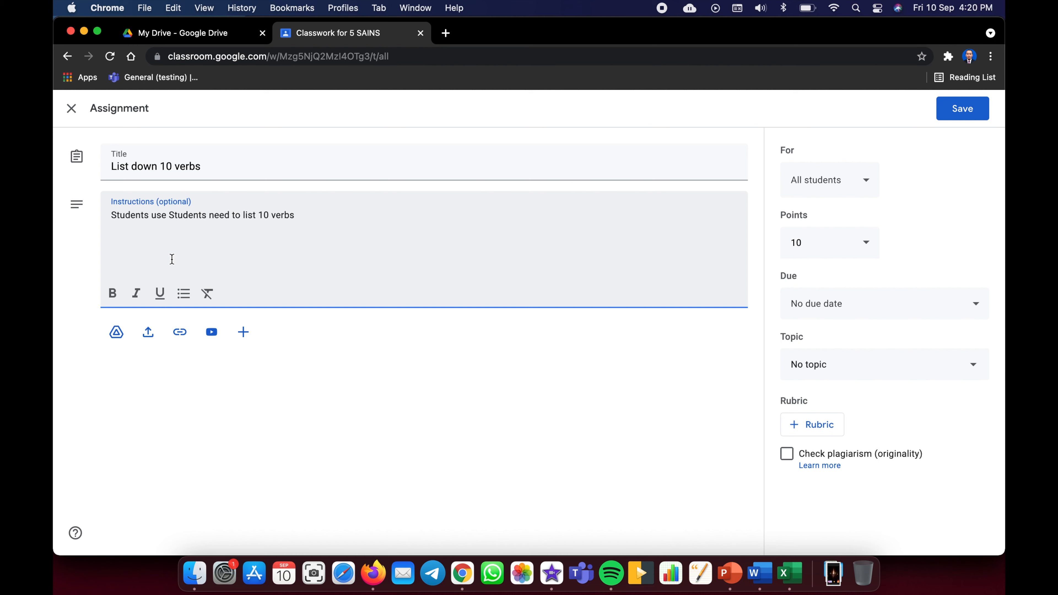
- Edit the instructions to 'Students use docs. Students need to list 10 verbs'
text(docs)
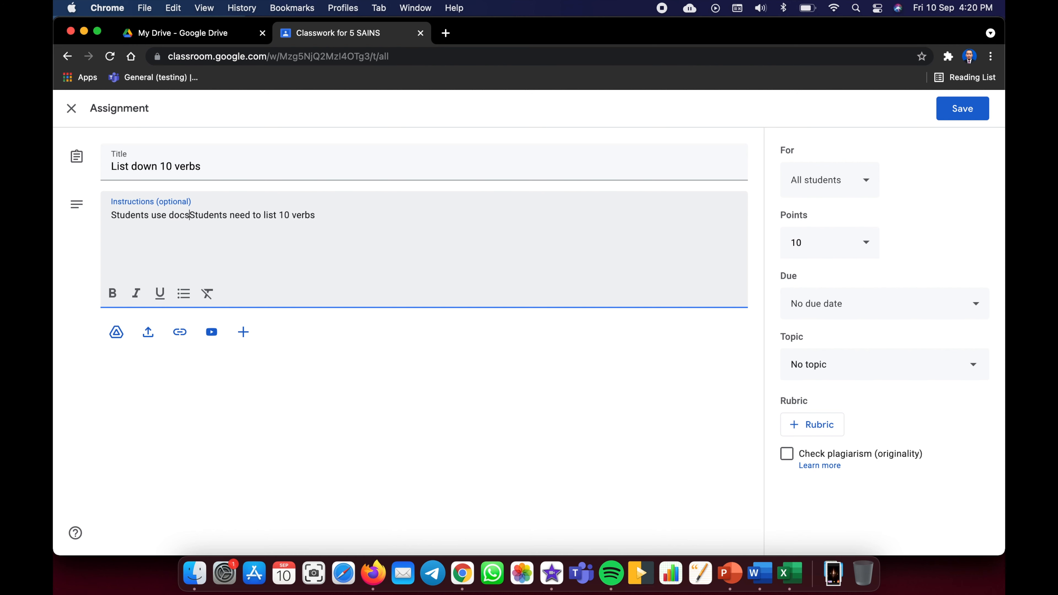
text(,)
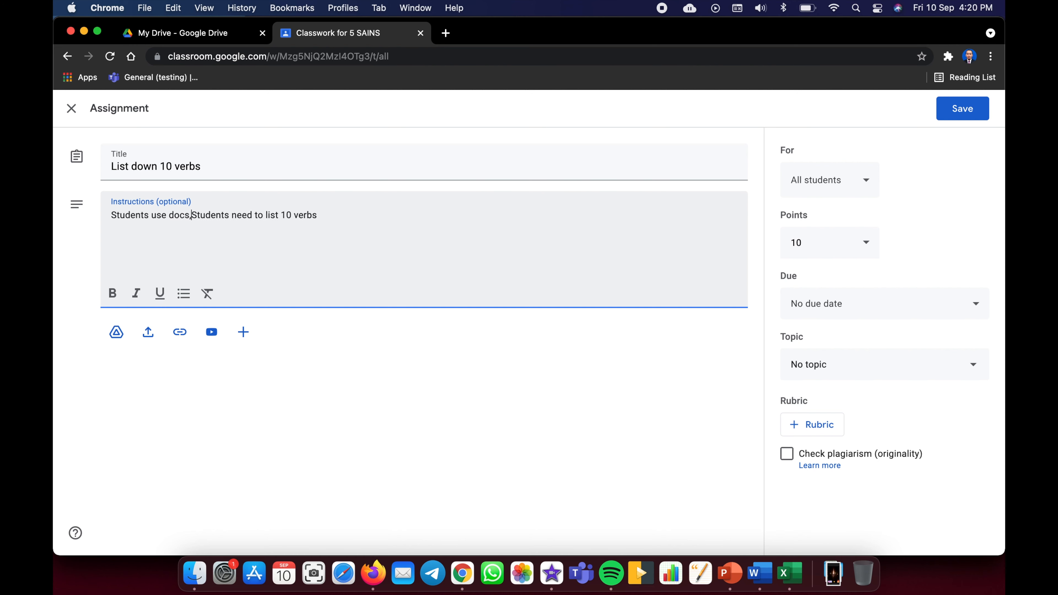
key(BackSpace)
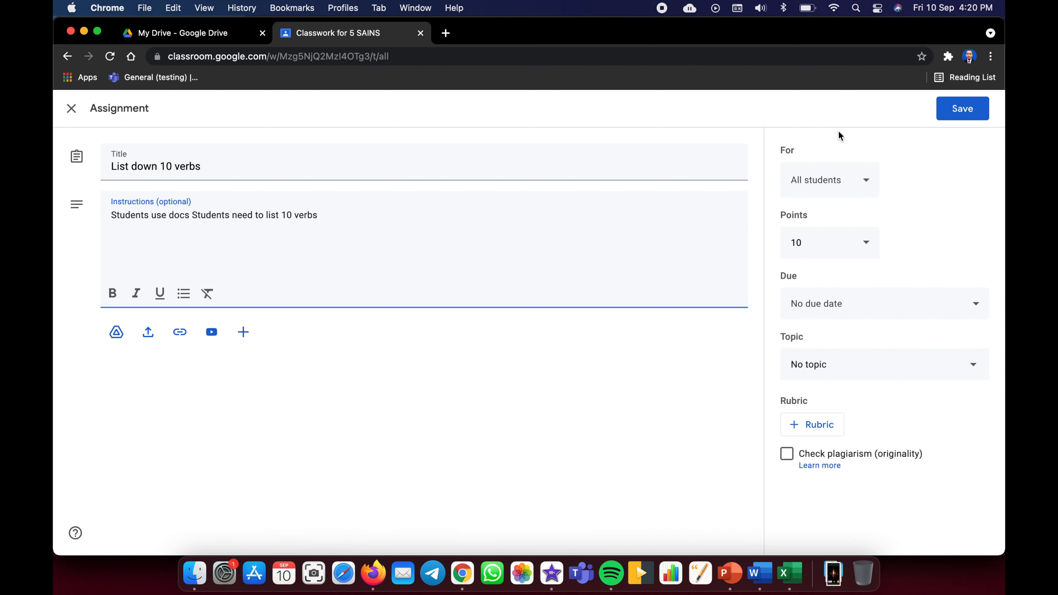
click(969, 57)
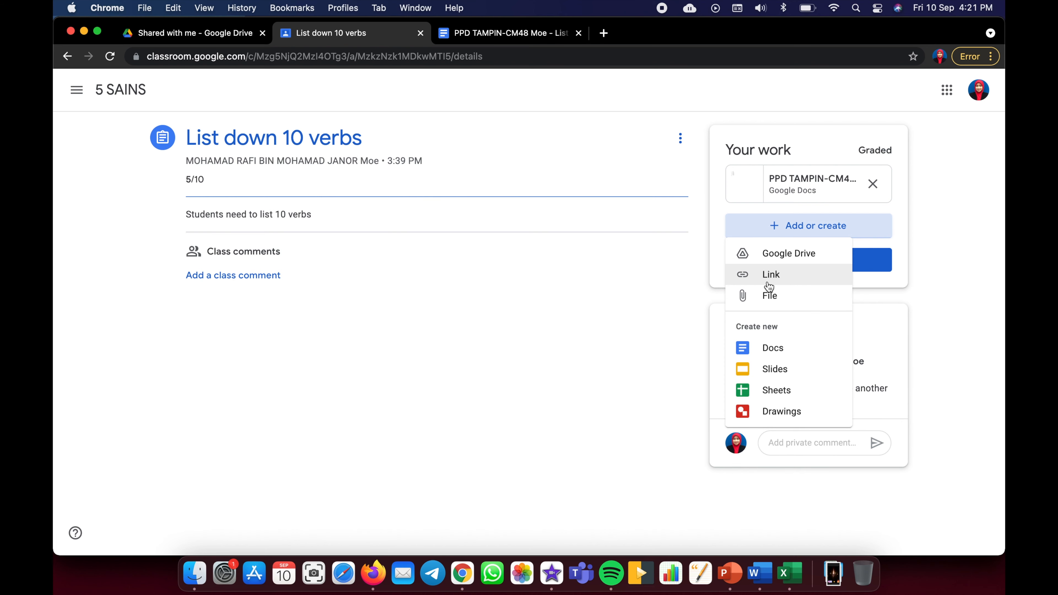
click(939, 57)
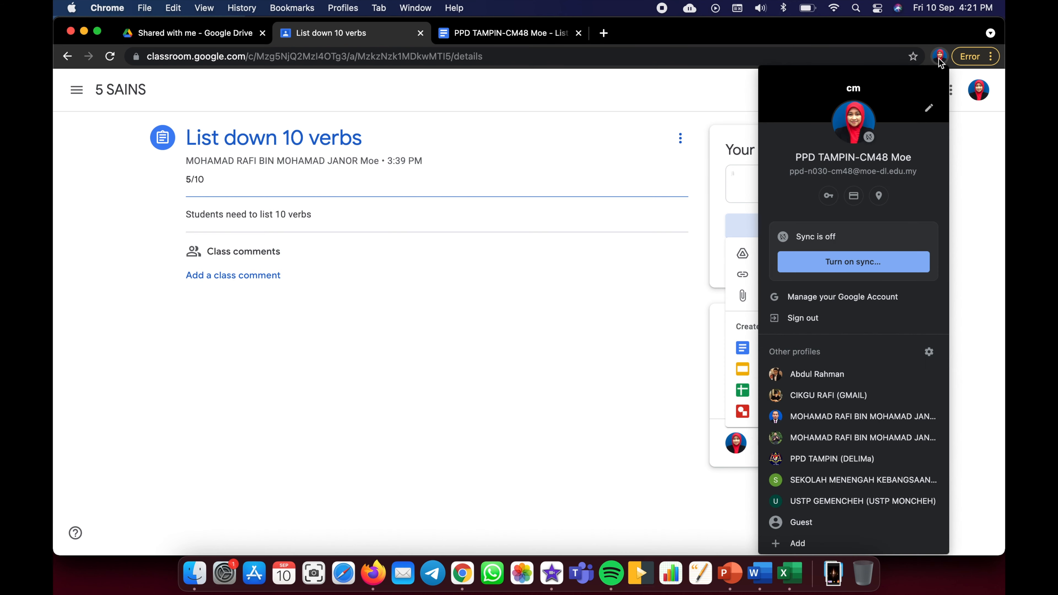
click(809, 413)
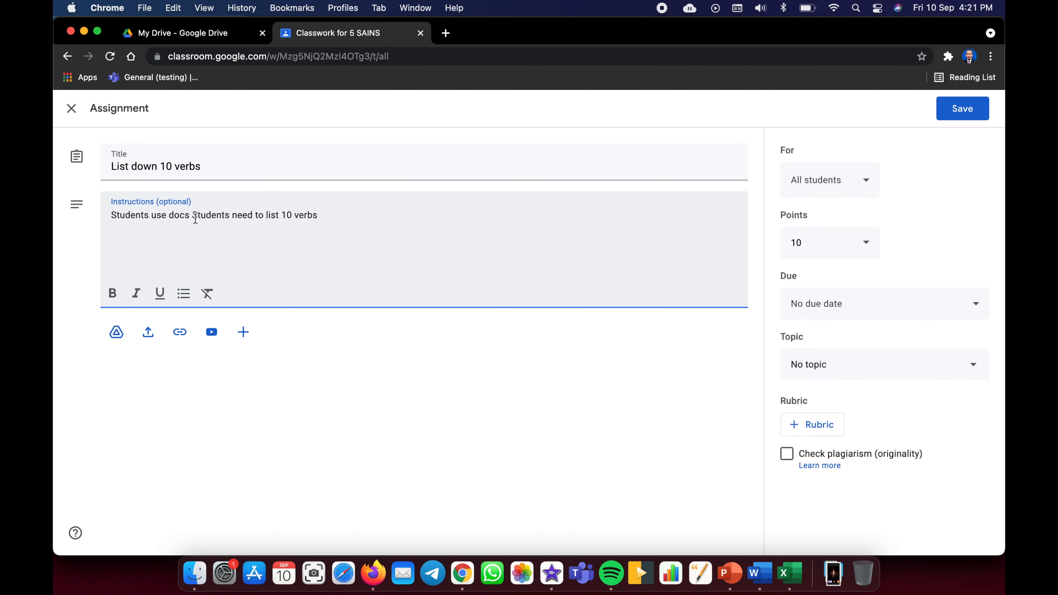
key(BackSpace)
text(.)
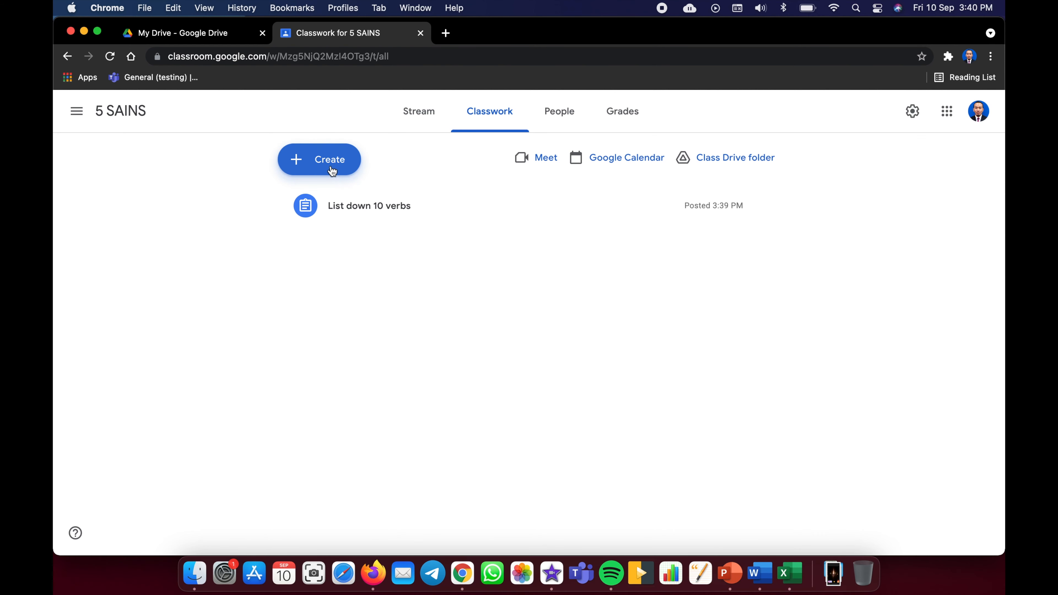
- Dismiss the Create menu and browse the Stream, Classwork and Grades pages of 5 SAINS
click(319, 165)
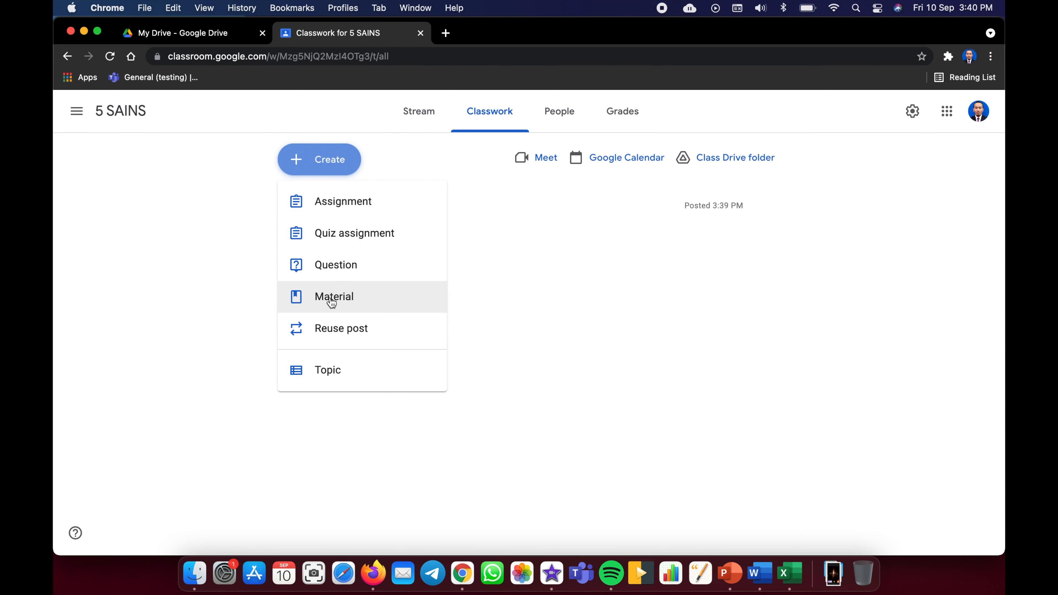
click(566, 252)
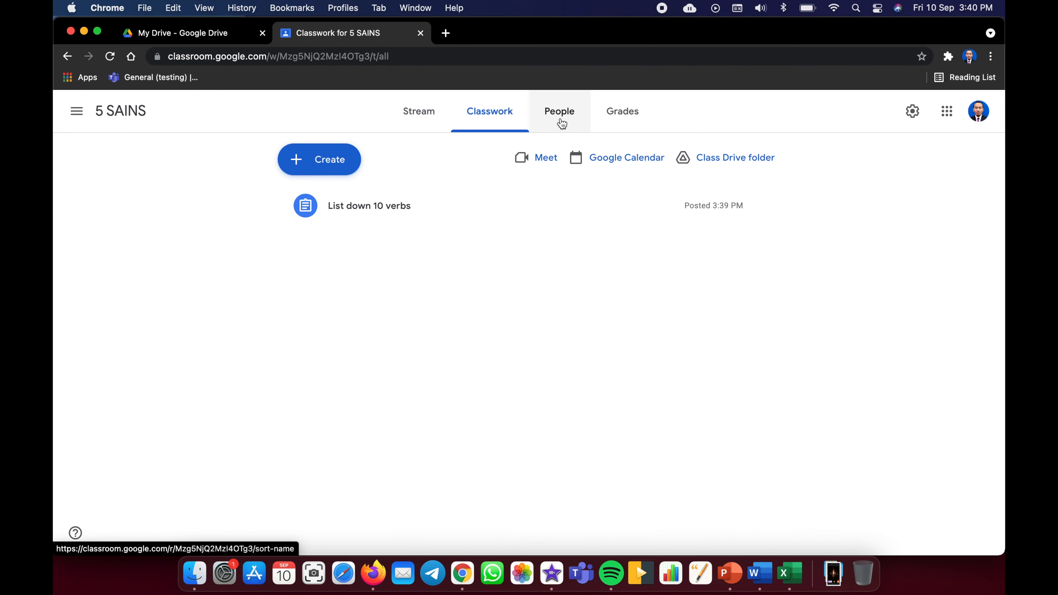
click(431, 118)
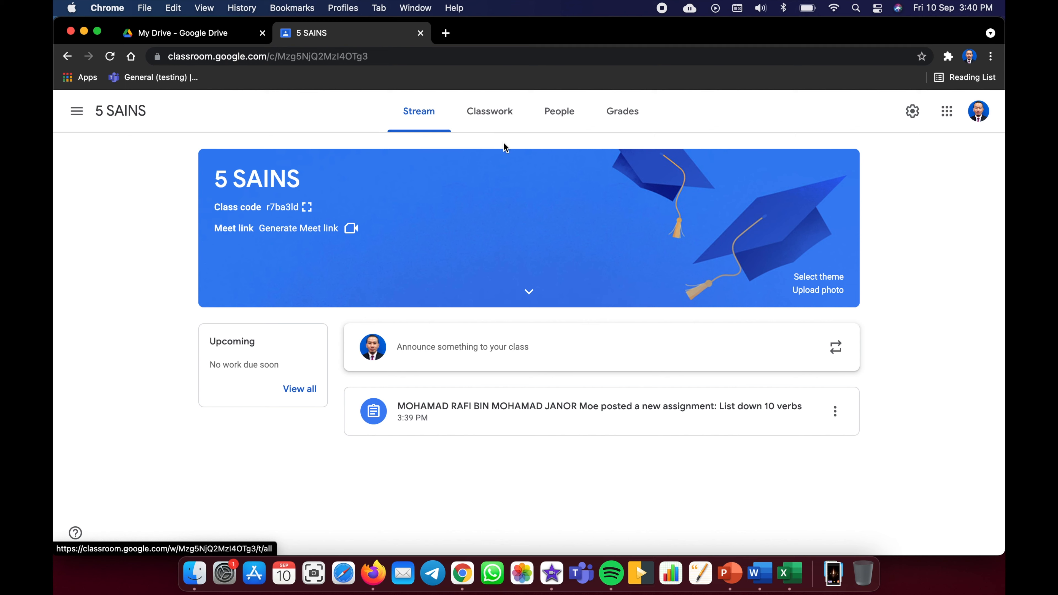
click(495, 117)
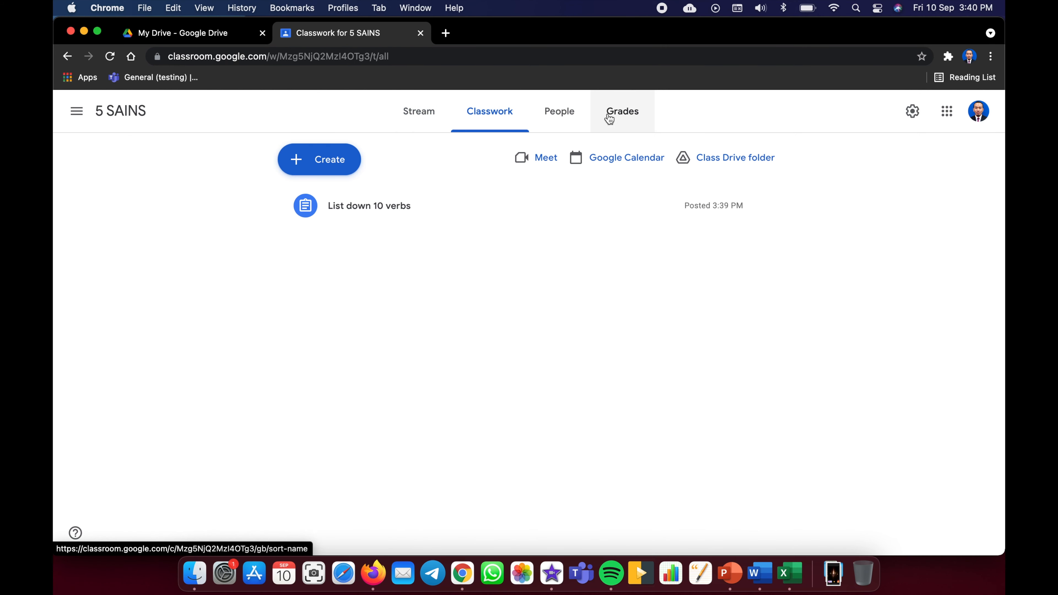
click(627, 120)
click(506, 115)
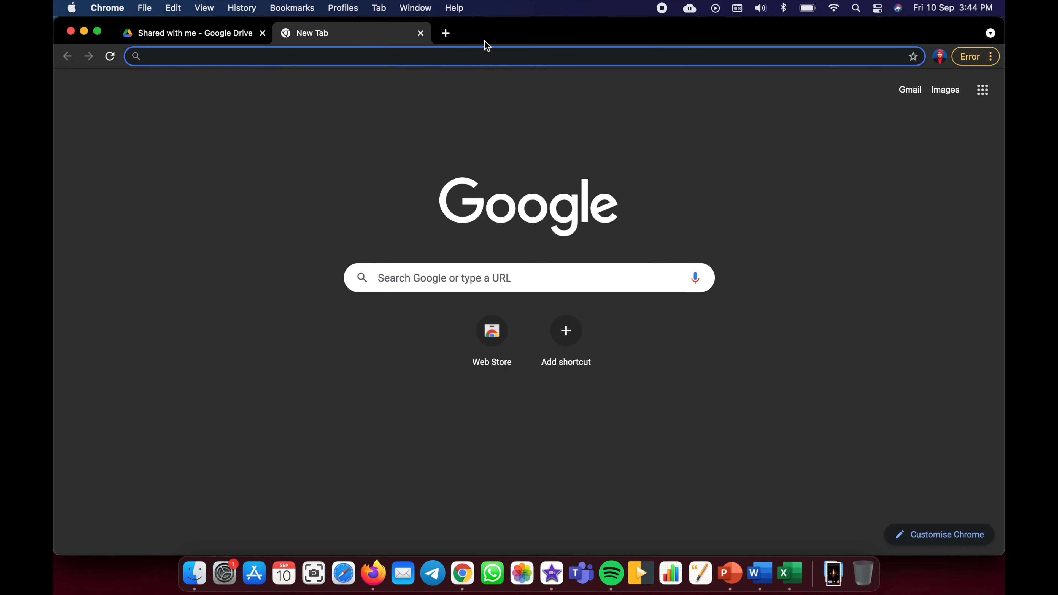
- Paste the copied class link in the other profile, continue with that account, and join 5 SAINS
right_click(445, 59)
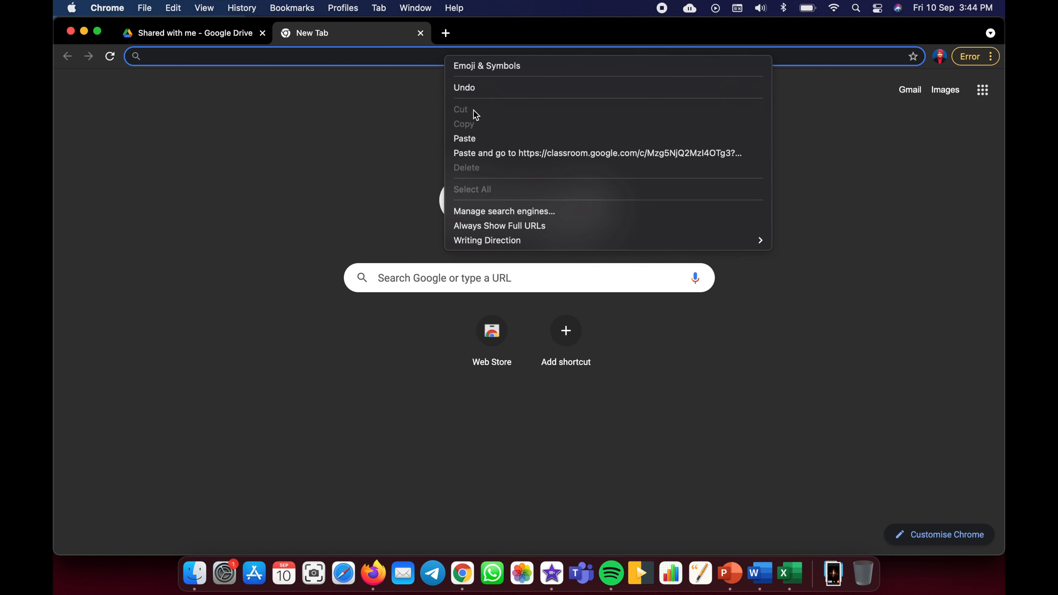
click(476, 137)
key(Return)
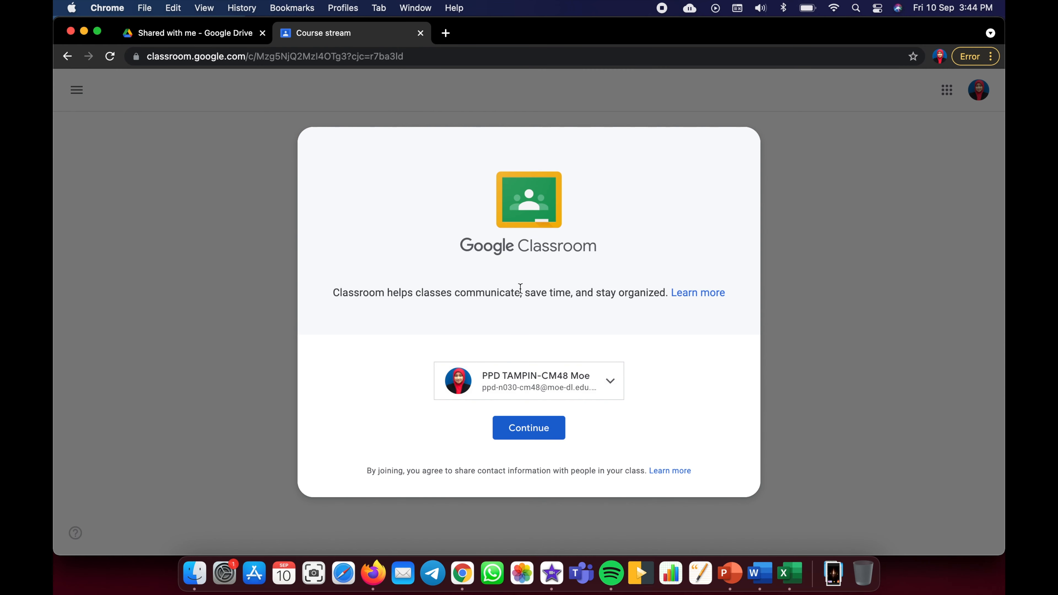
click(526, 433)
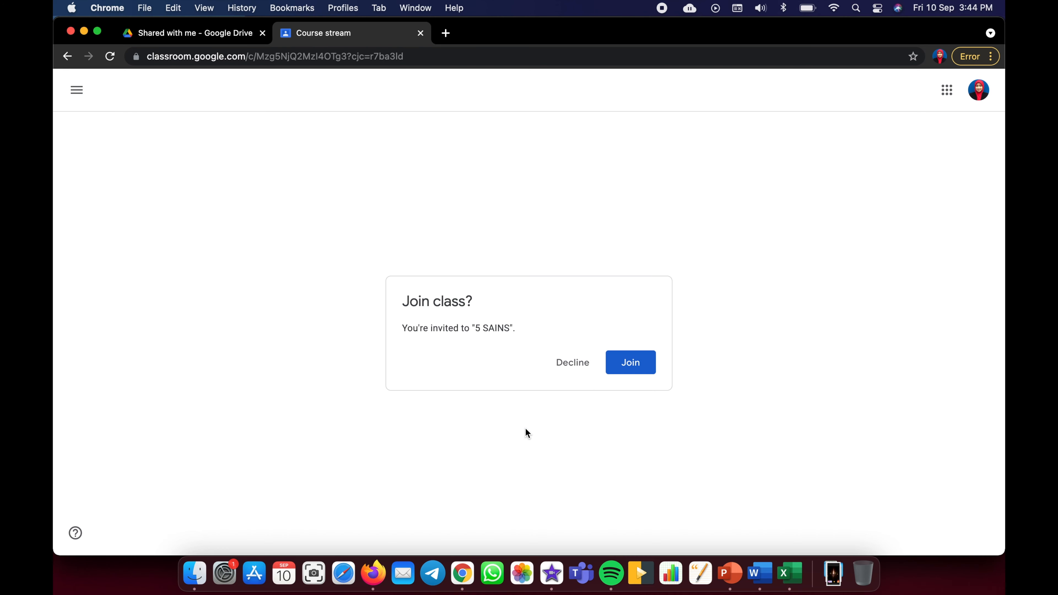
click(639, 367)
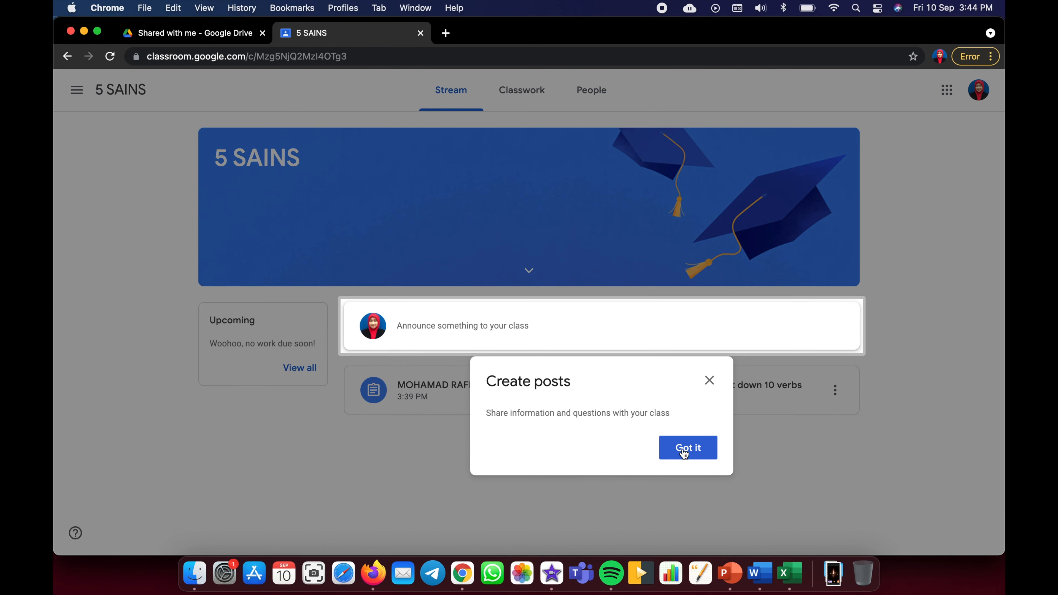
- Open the List down 10 verbs assignment, clearing the tips, and attach a new Google Doc
click(685, 448)
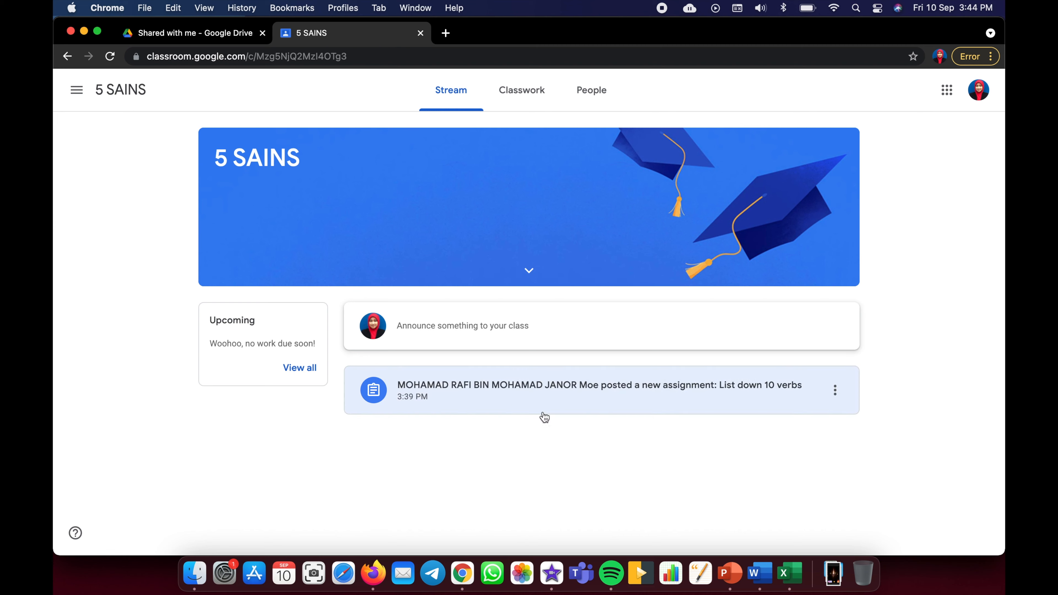
click(555, 402)
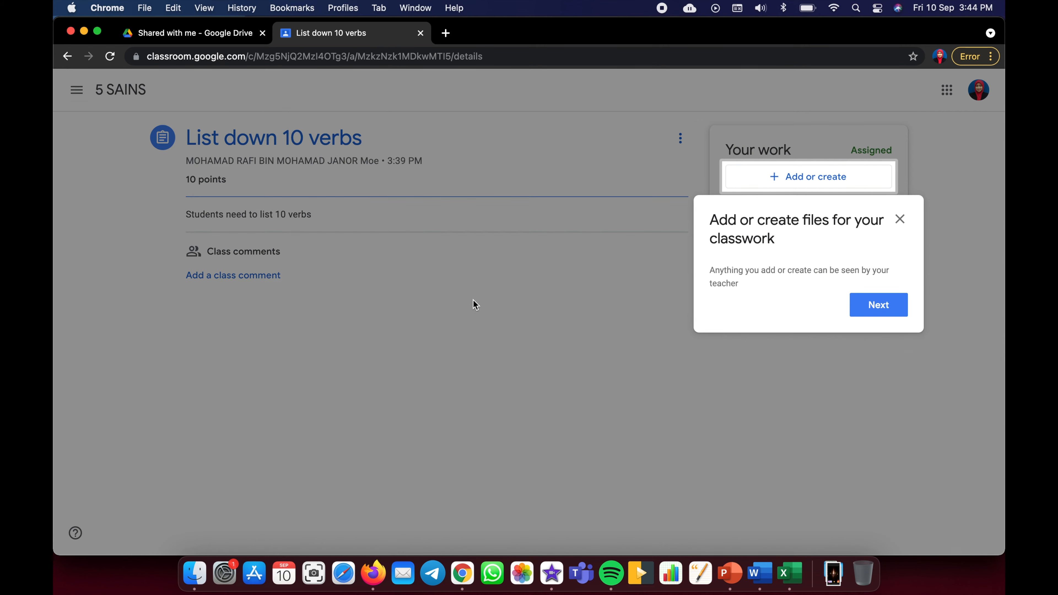
click(892, 304)
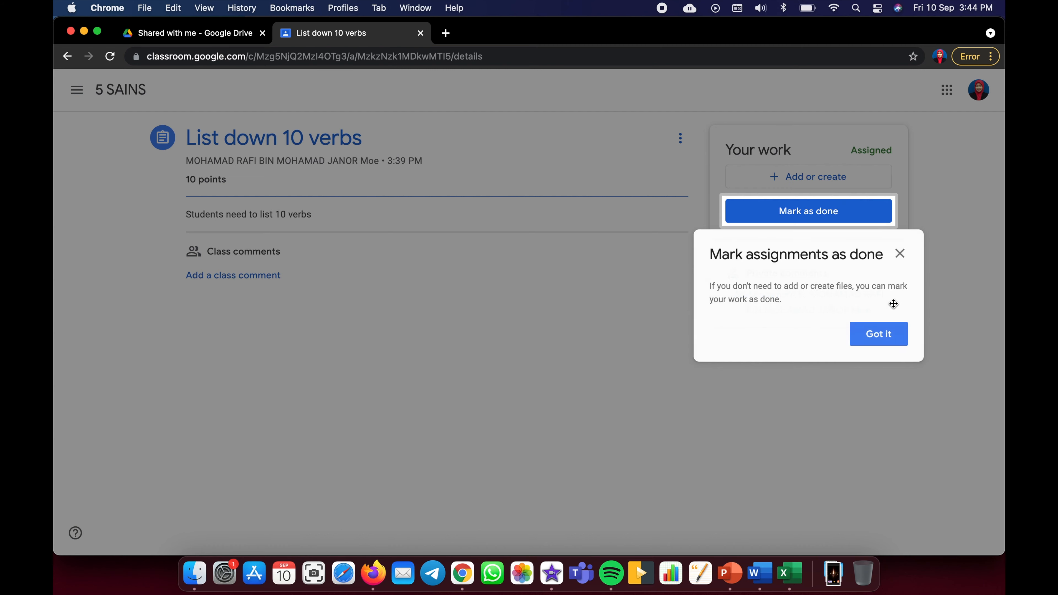
click(899, 254)
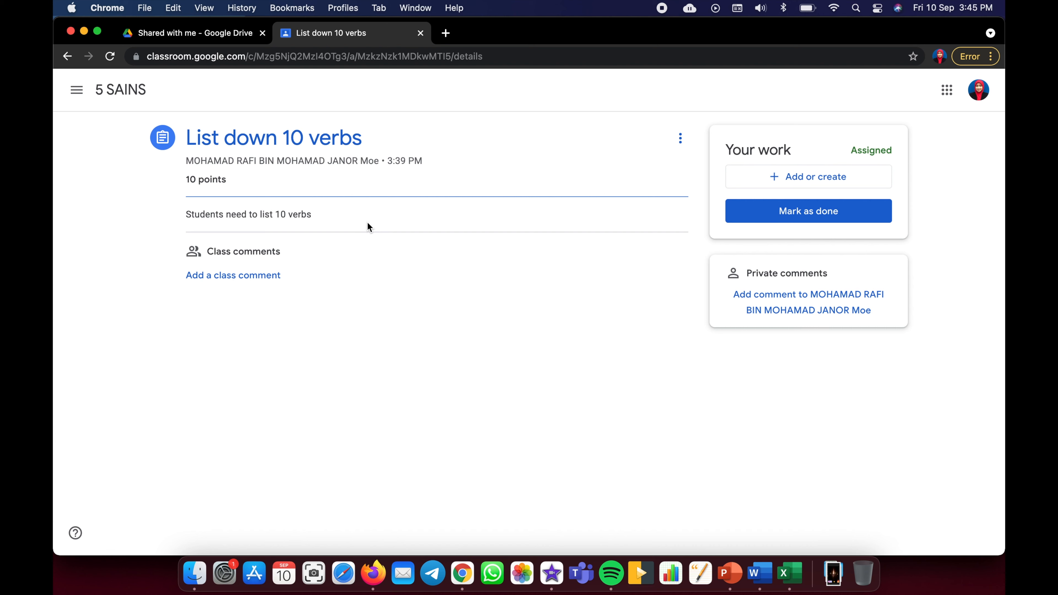
click(774, 182)
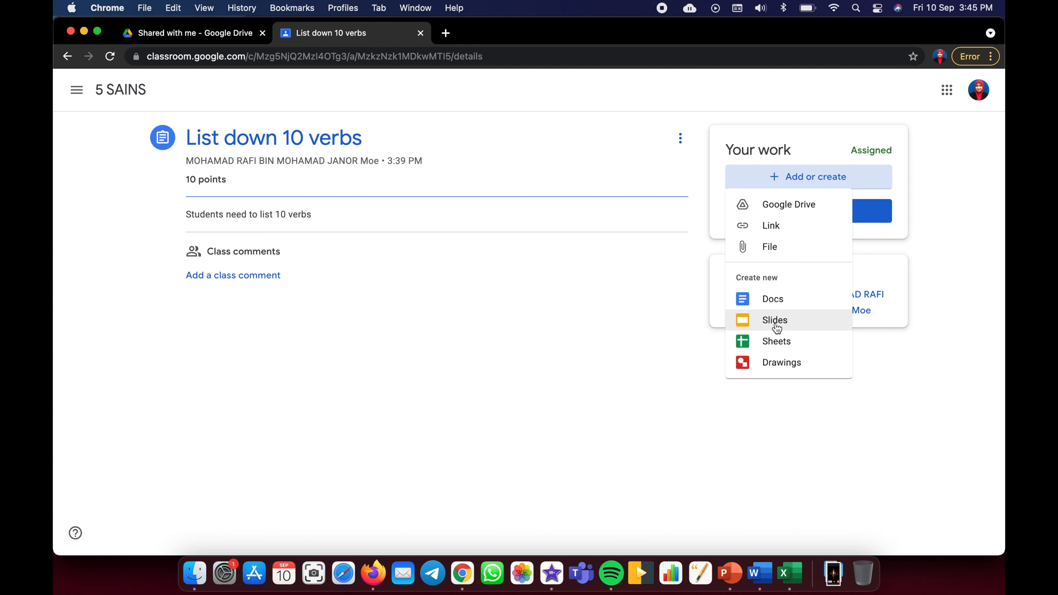
click(769, 302)
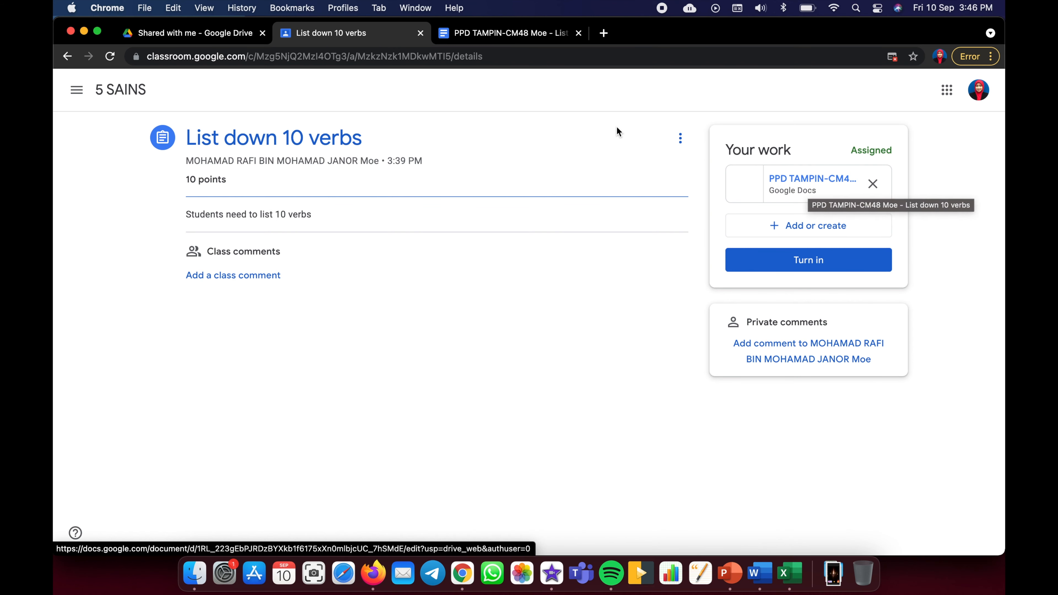
- Type the heading '10 verbs' at the top of the new document
click(508, 33)
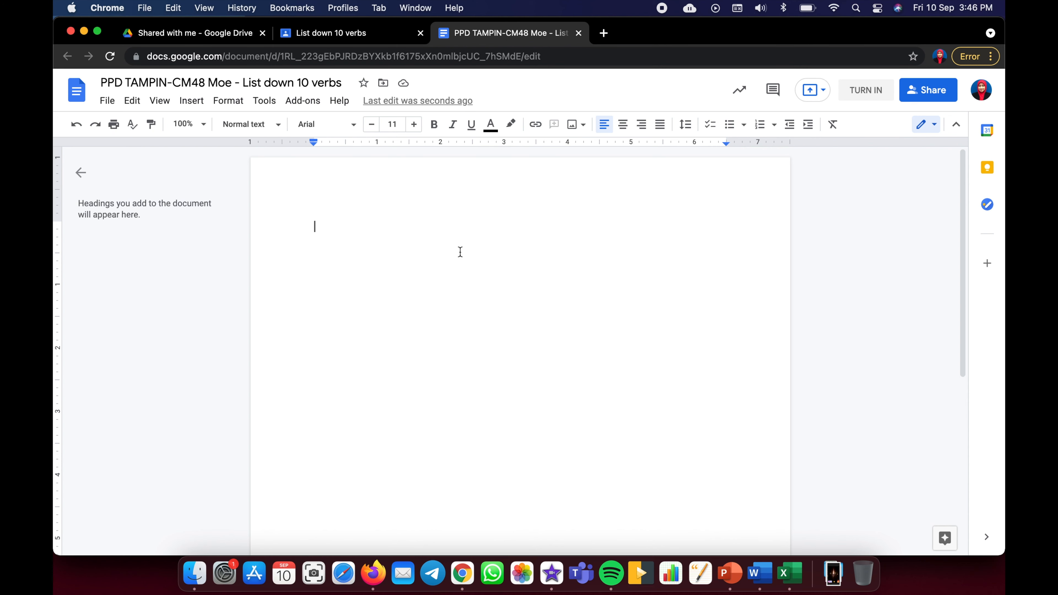
text(10 verbs)
key(Return)
- Add a numbered list below it: eat, run, walk, bake, swim
text(1. ea)
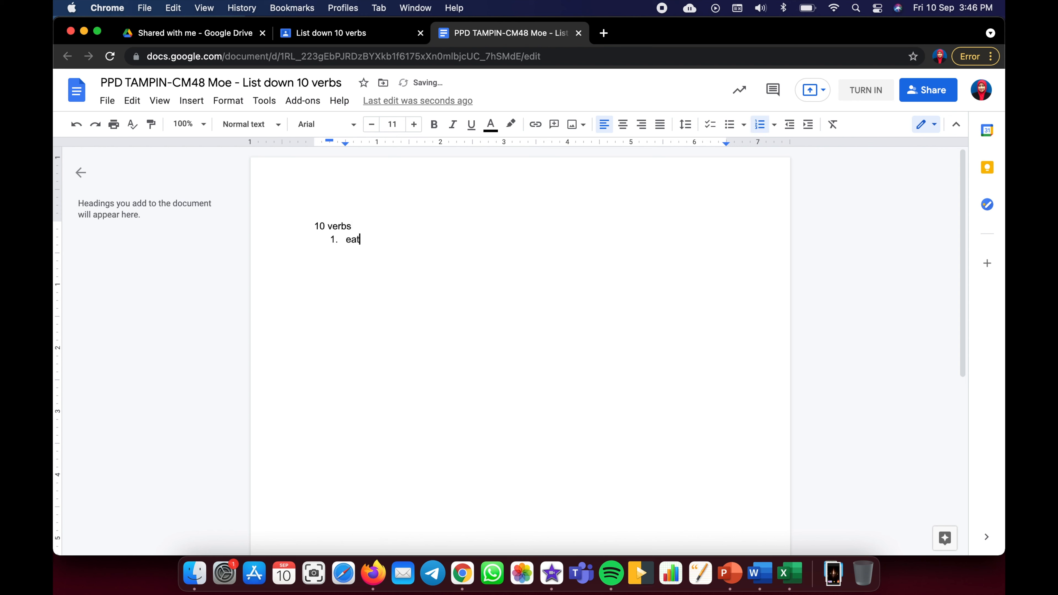
text(t)
key(Return)
text(run)
key(Return)
text(walk)
key(Return)
text(bake)
key(Return)
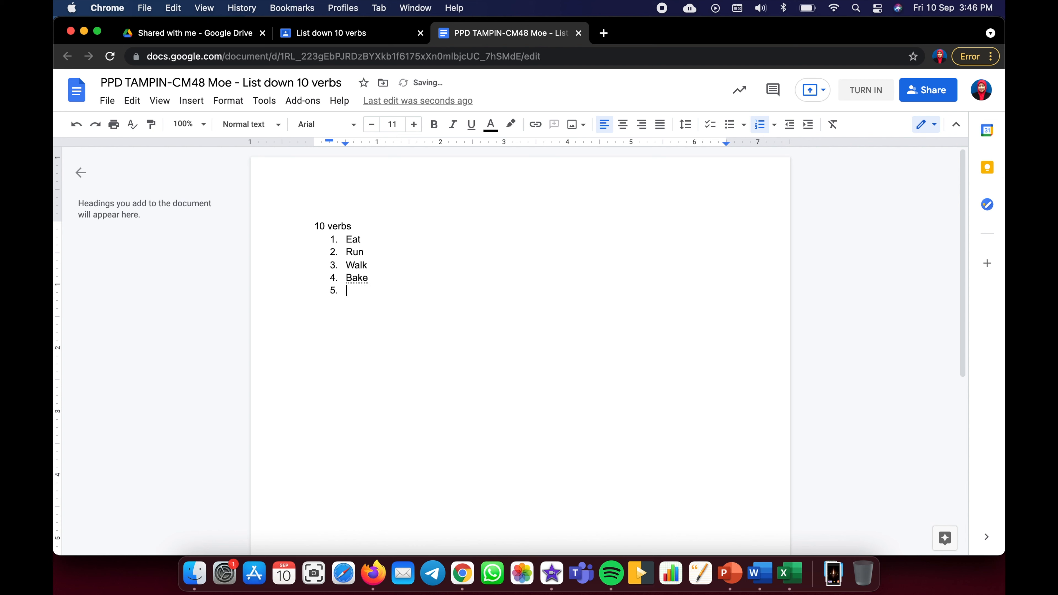
text(swim)
key(Return)
- Turn in the List down 10 verbs work with its attached document and confirm
click(867, 91)
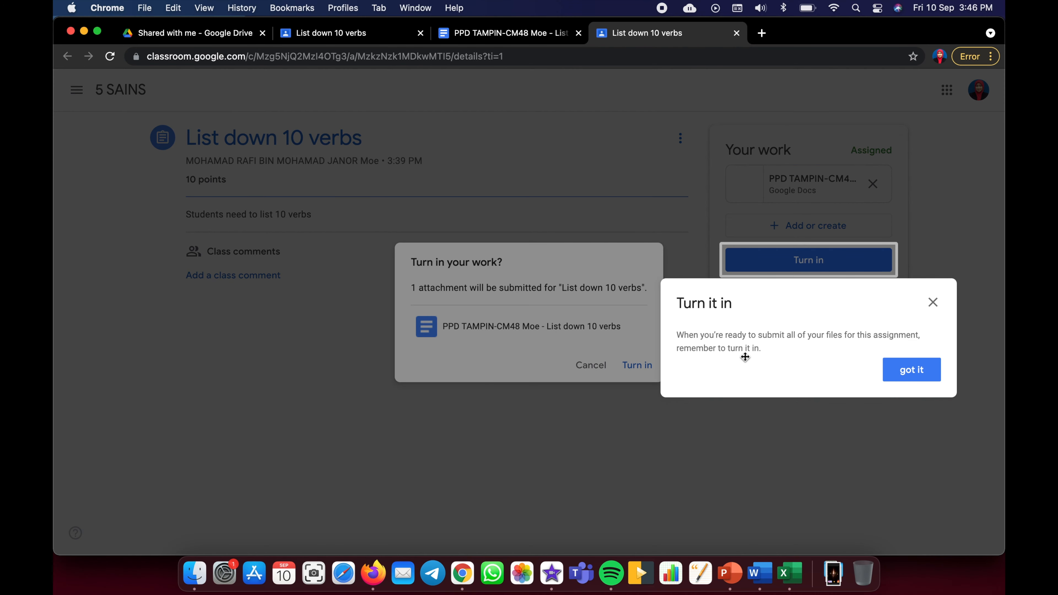
click(933, 301)
click(640, 365)
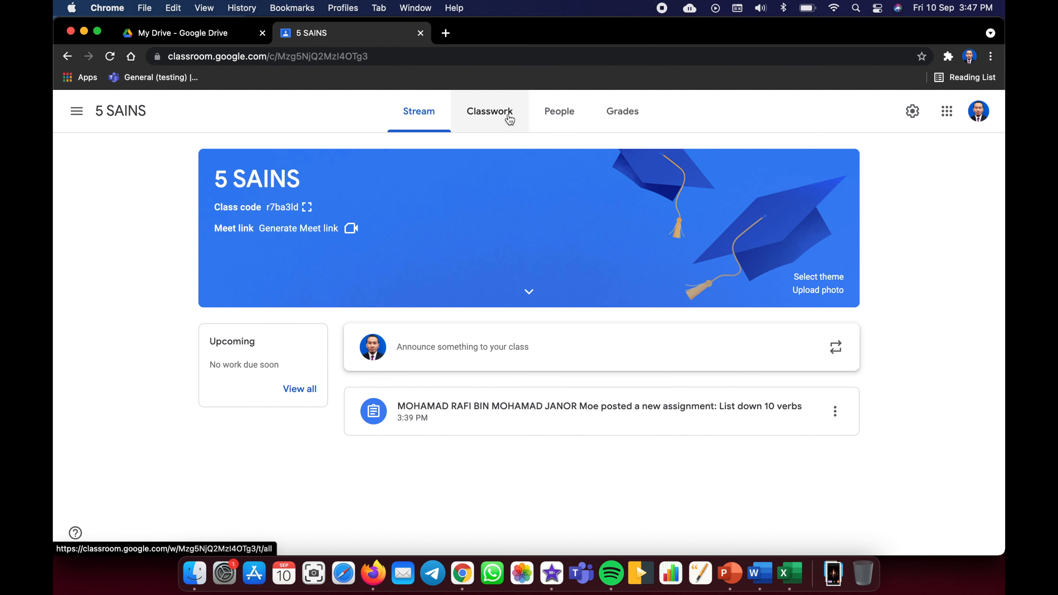
- From the teacher's Classwork page, open List down 10 verbs' '1 Turned in' student work
click(496, 116)
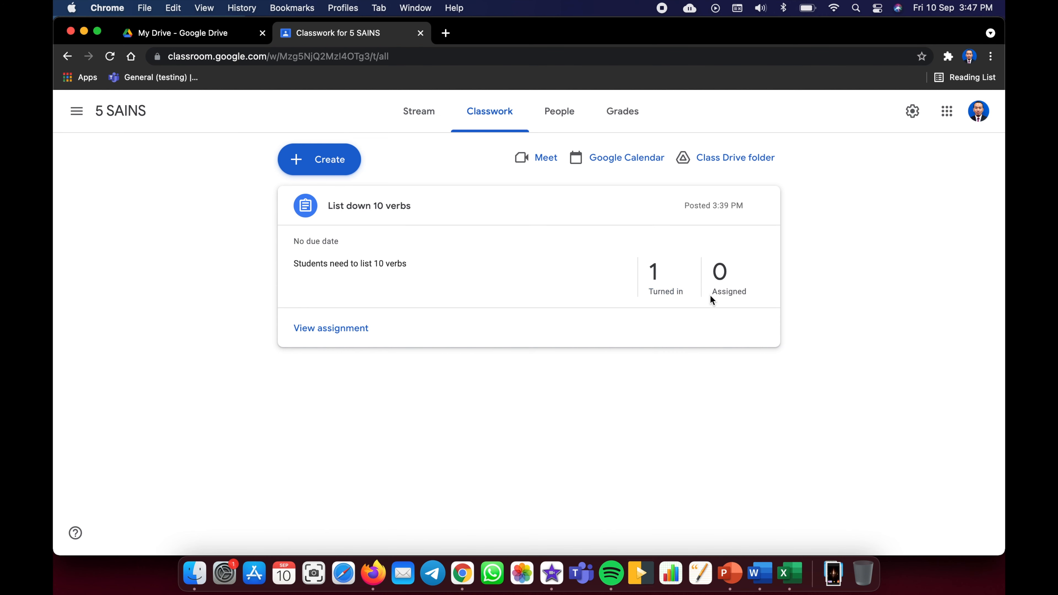
click(656, 279)
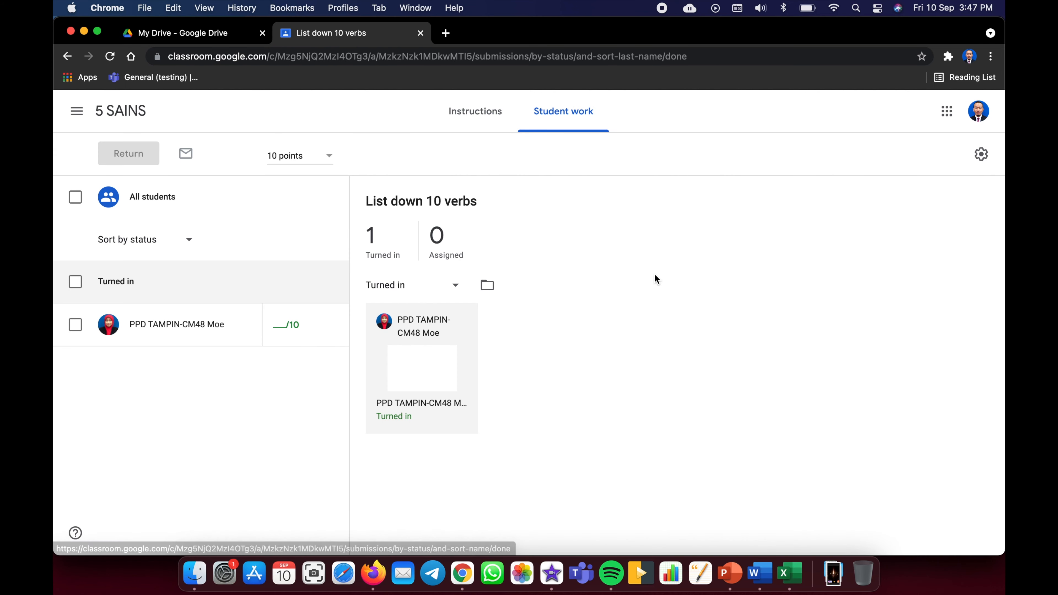
- Open the student's turned-in document for grading, dismissing the tip and history notice
click(422, 370)
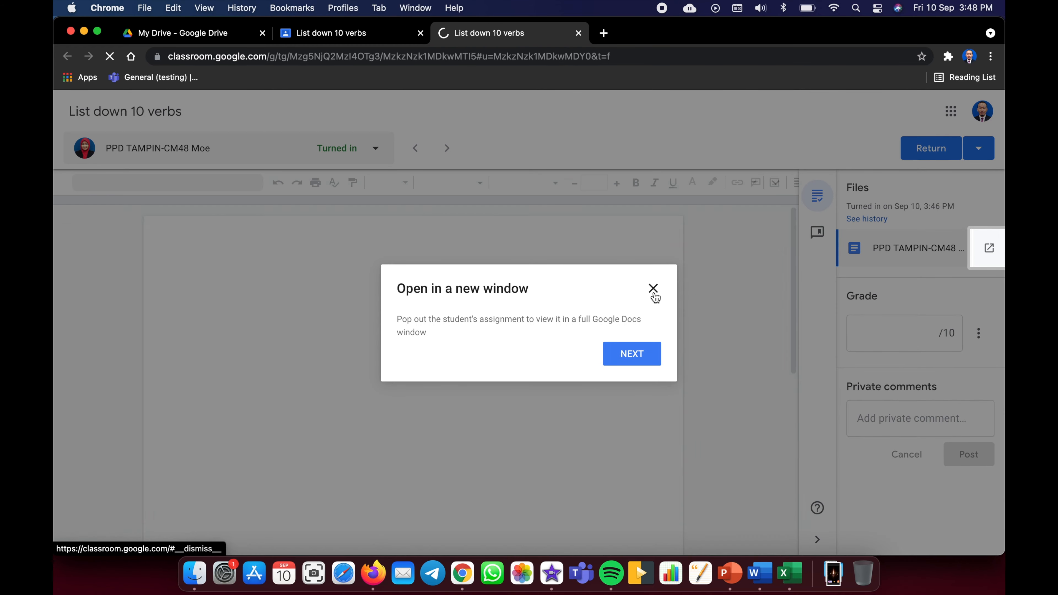
click(653, 288)
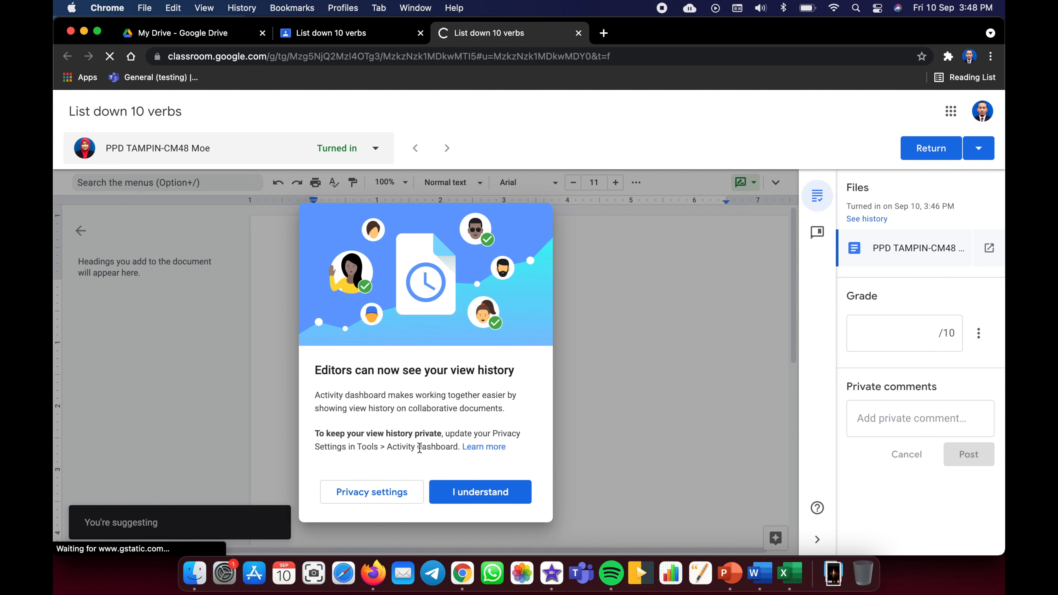
click(465, 489)
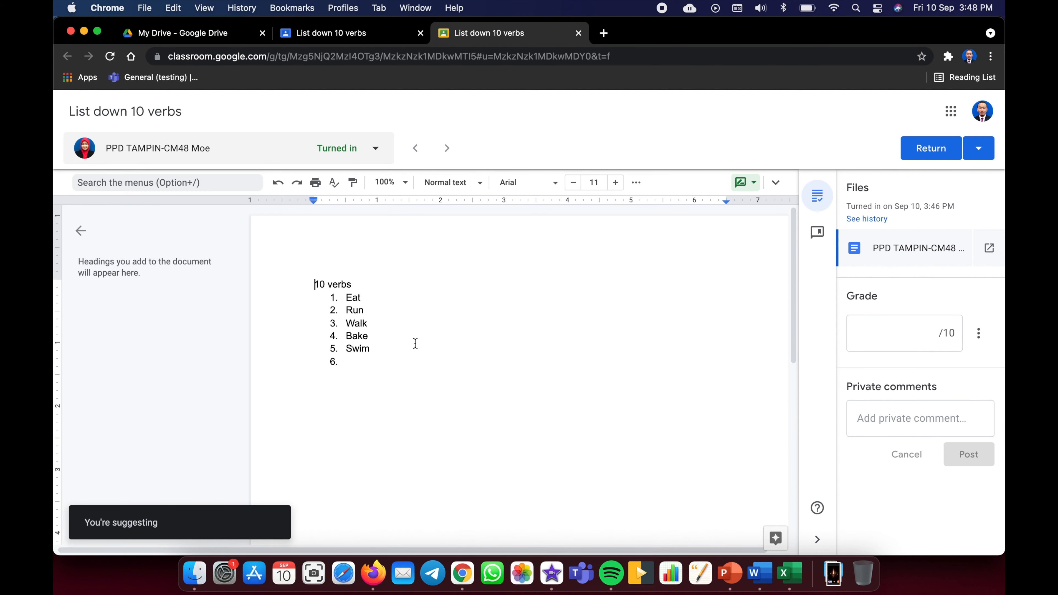
- Switch to editing, undo the Eat/Run merge, and remove the empty sixth numbered item
double_click(385, 299)
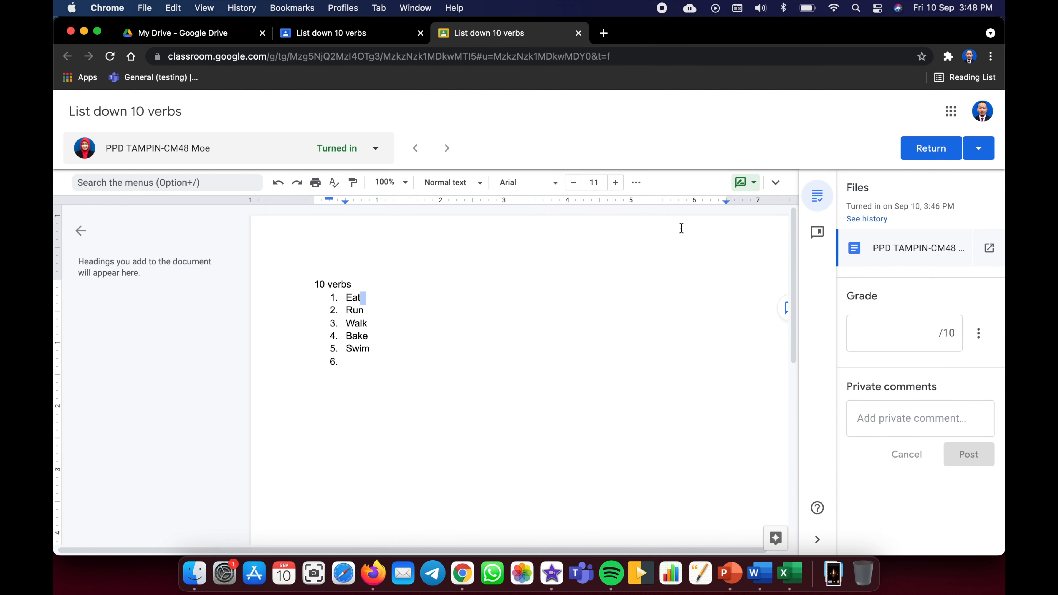
click(750, 182)
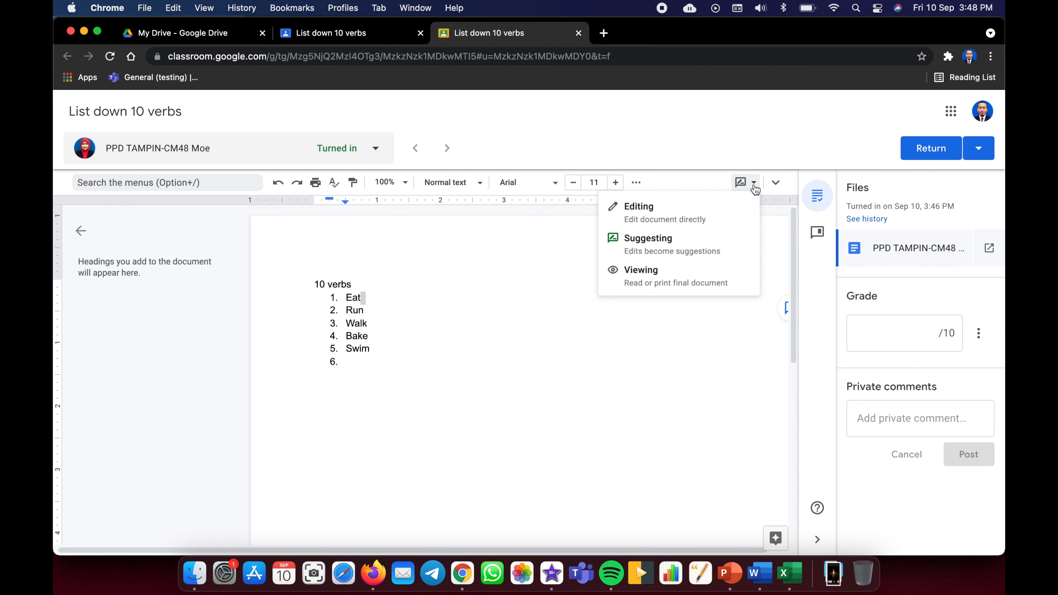
click(697, 208)
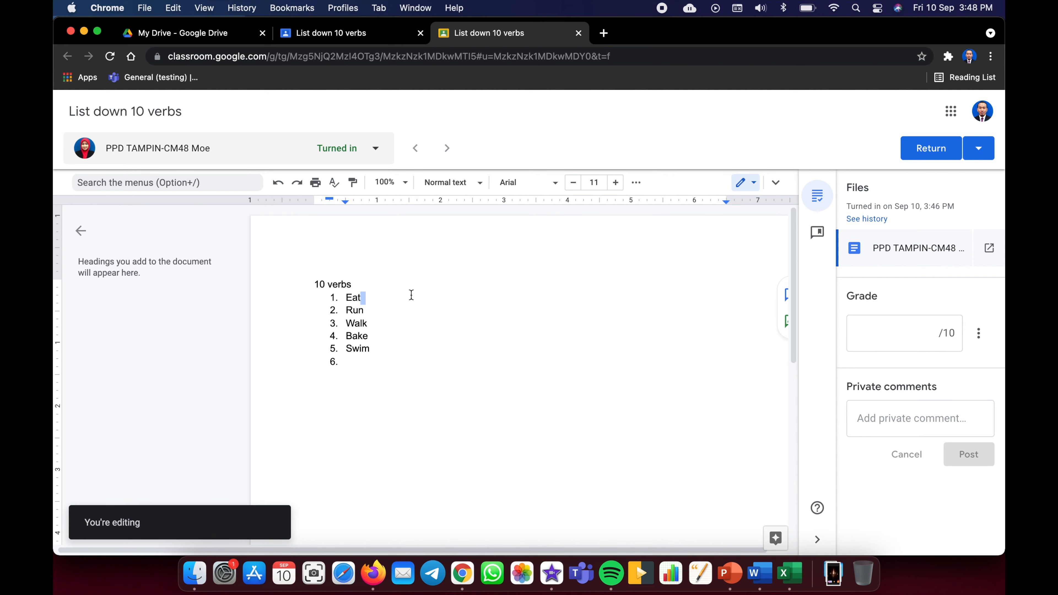
drag(376, 297, 400, 290)
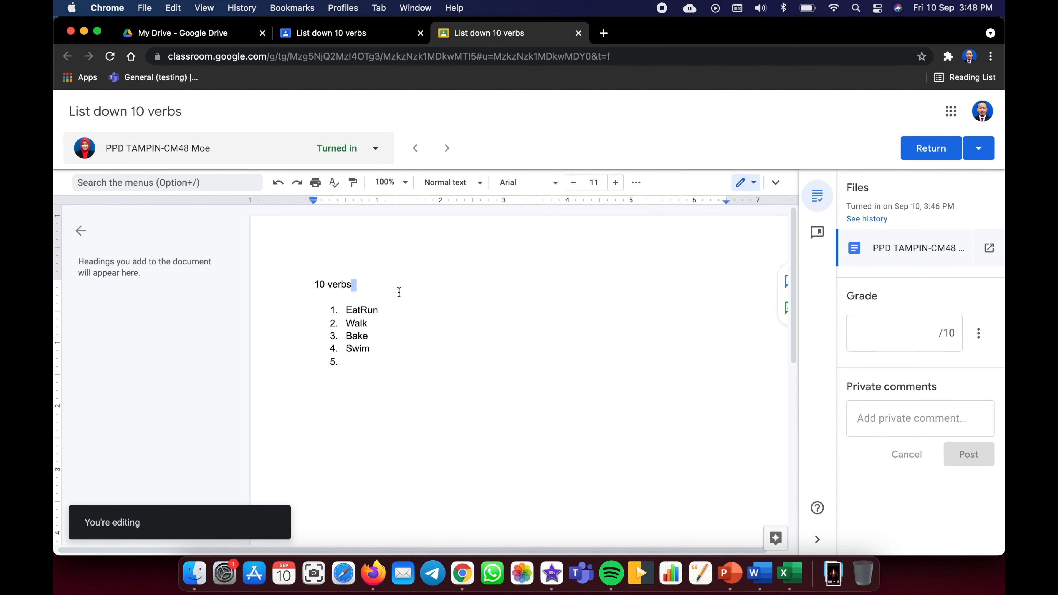
click(395, 310)
click(277, 184)
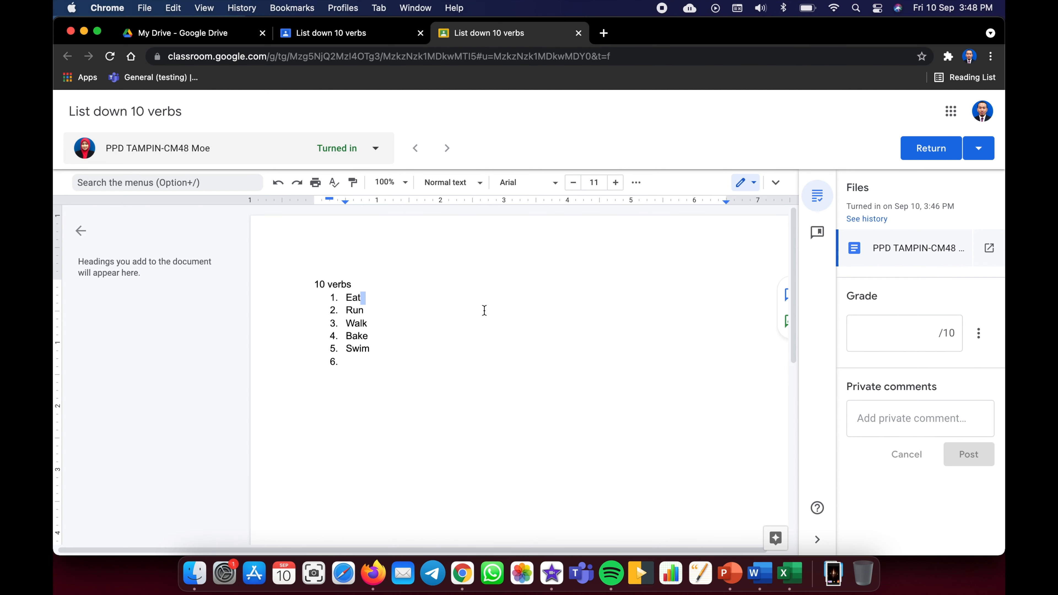
click(378, 319)
key(BackSpace)
- Grade the work 5 and draft the private comment 'good, please complete another 5 verbs.'
click(885, 332)
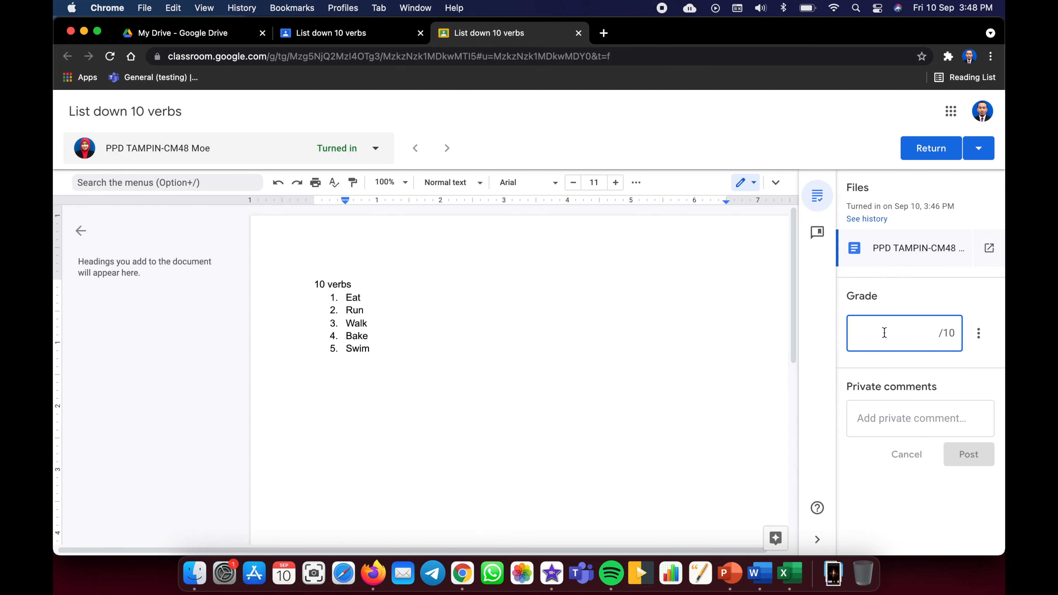
text(5)
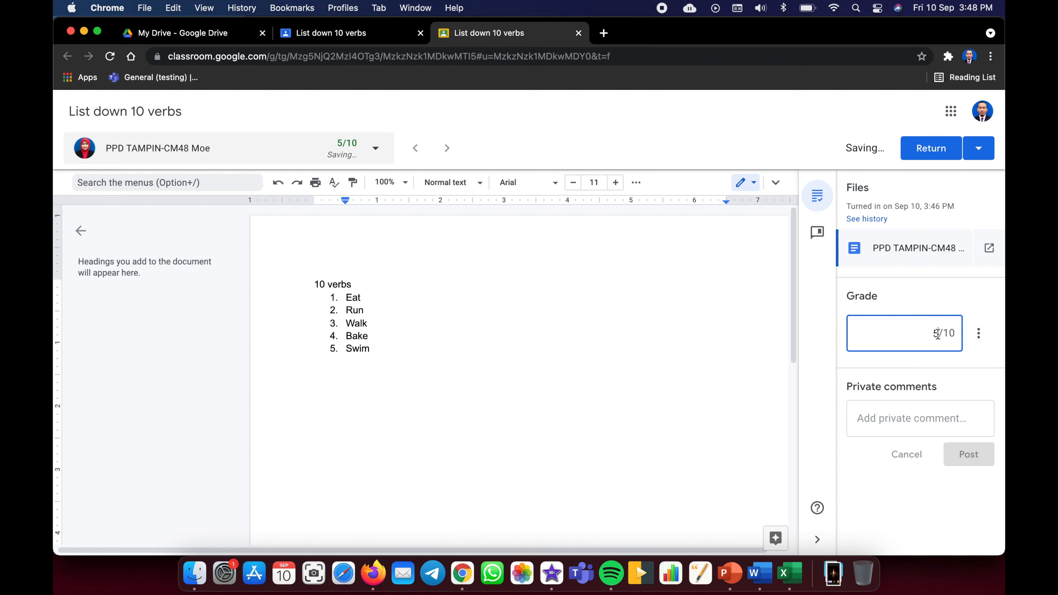
click(908, 418)
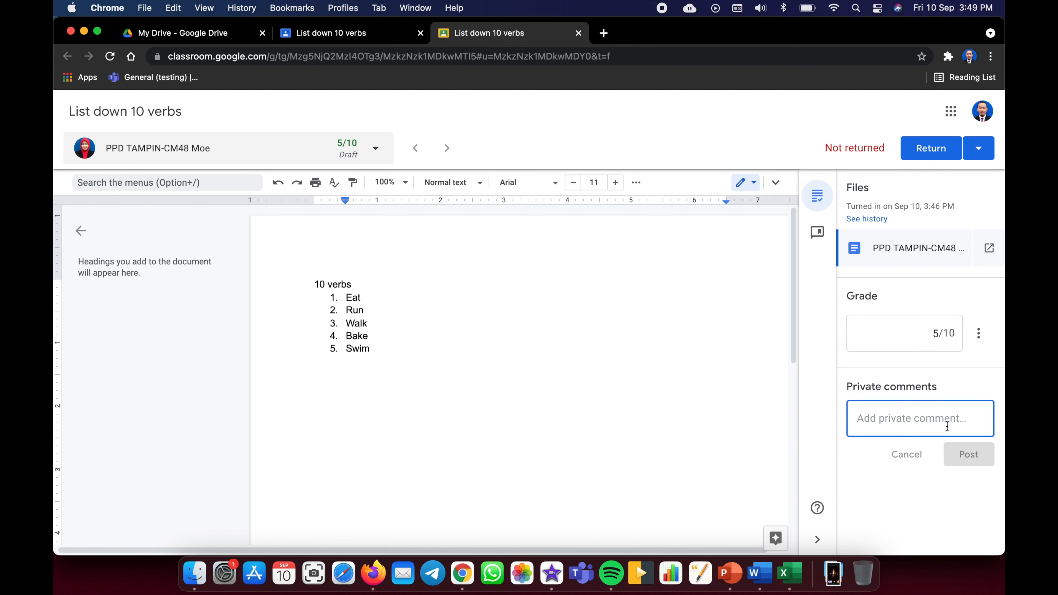
text(good)
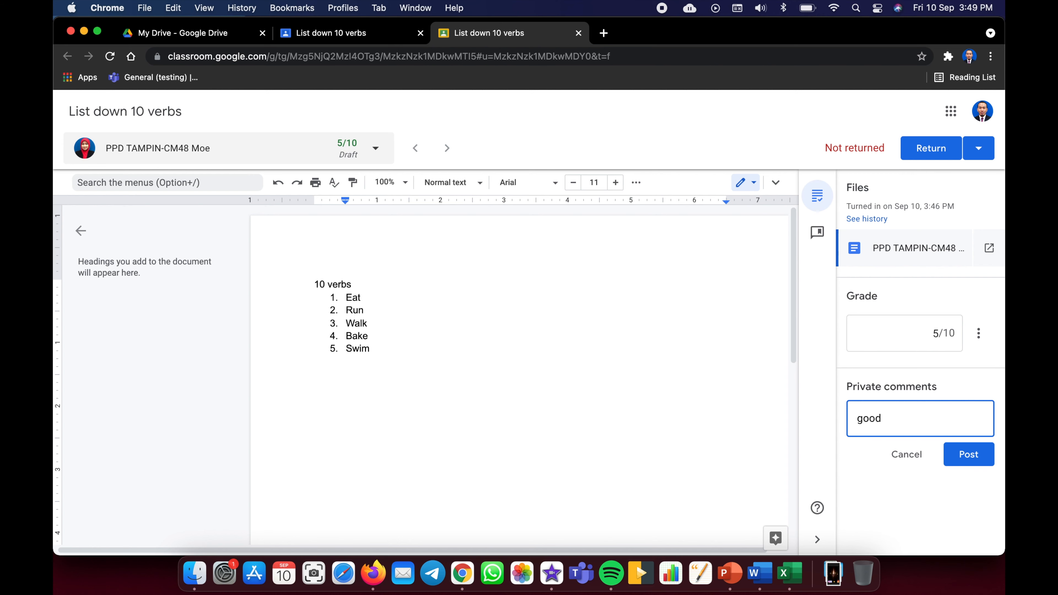
text(, please comple)
text(te another )
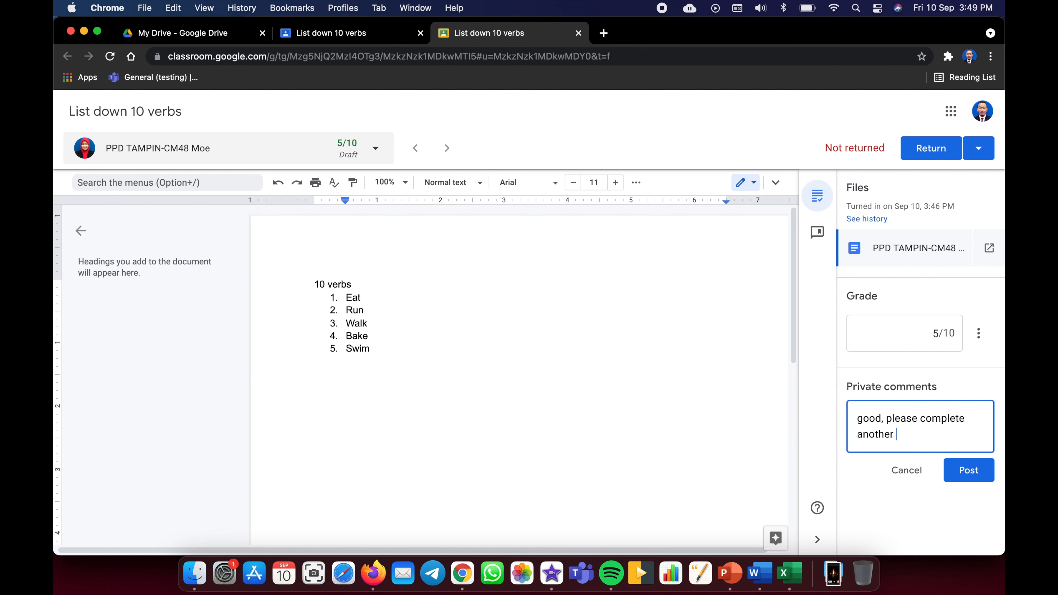
text(5 verbs.)
- Post the private comment, fill list items 6–10 with '?', and return the graded work
click(984, 478)
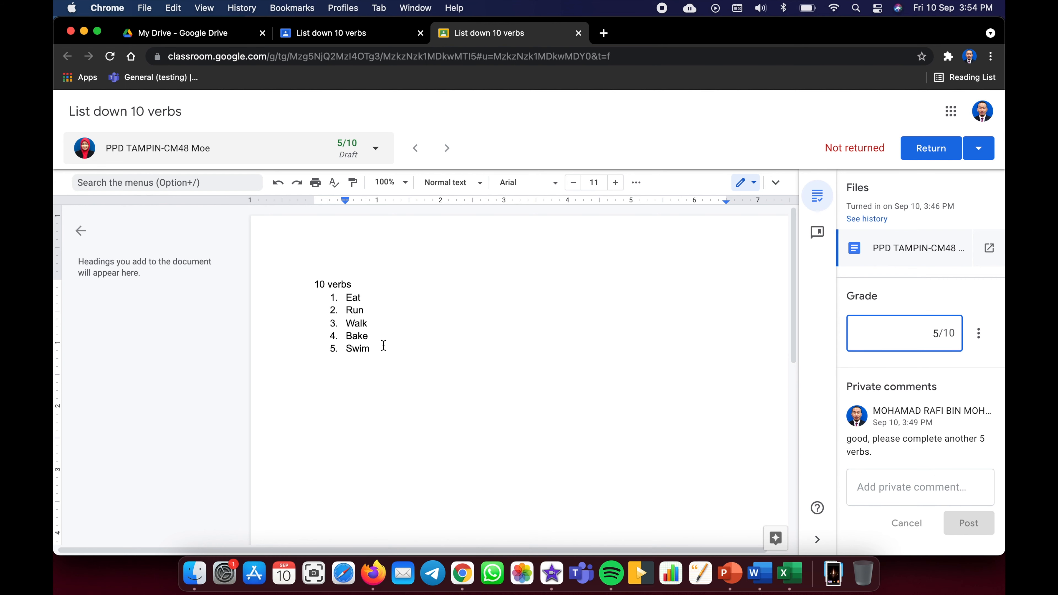
click(382, 347)
key(Return)
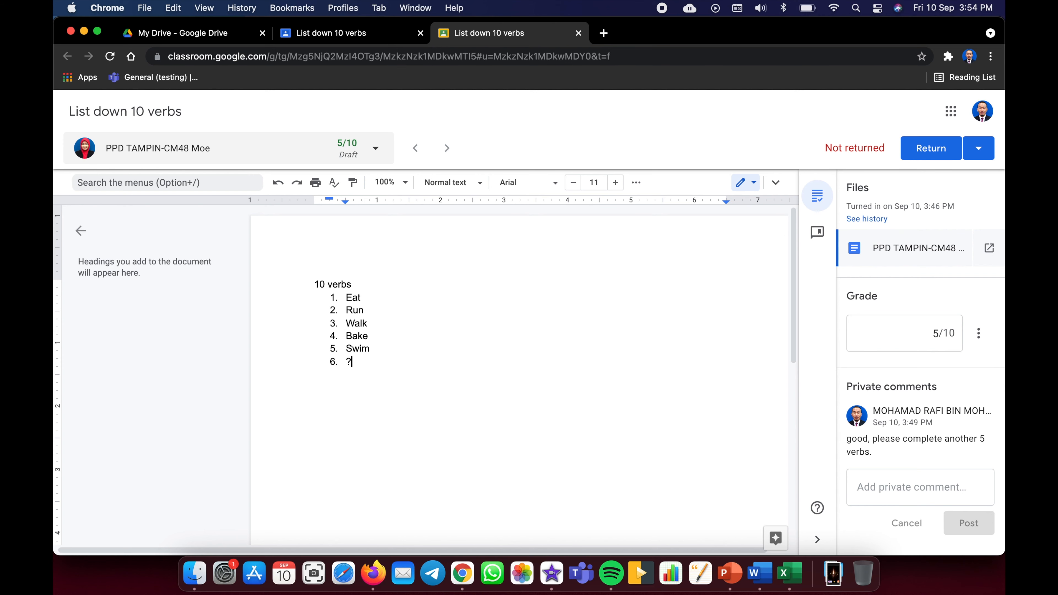
text(?)
key(Return)
text(?)
key(Return)
text(?)
key(Return)
text(?)
click(931, 154)
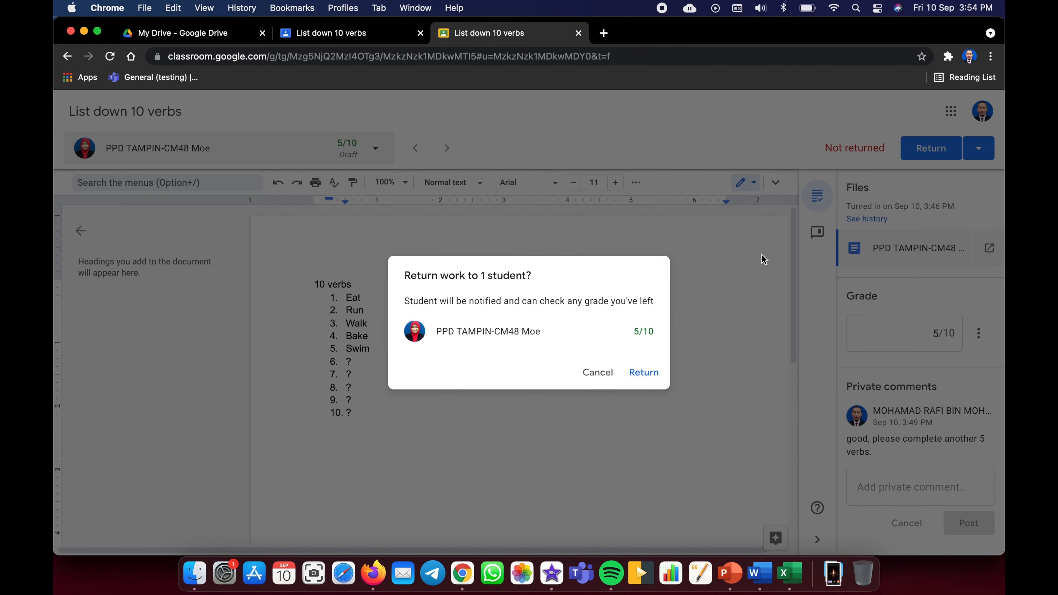
click(644, 371)
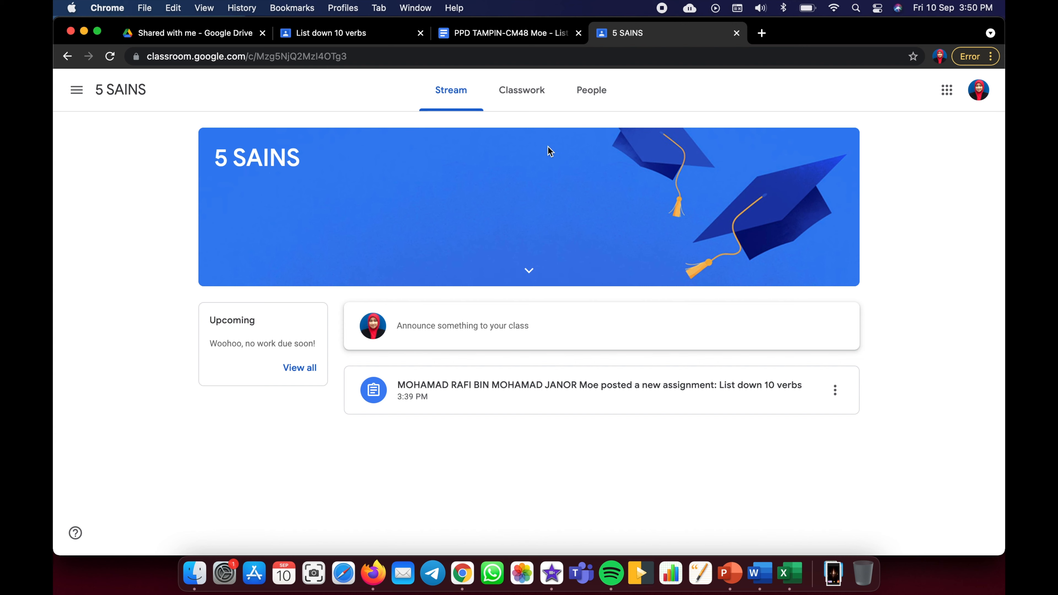
- As the student, open List down 10 verbs' details page and its attached submitted document
click(525, 94)
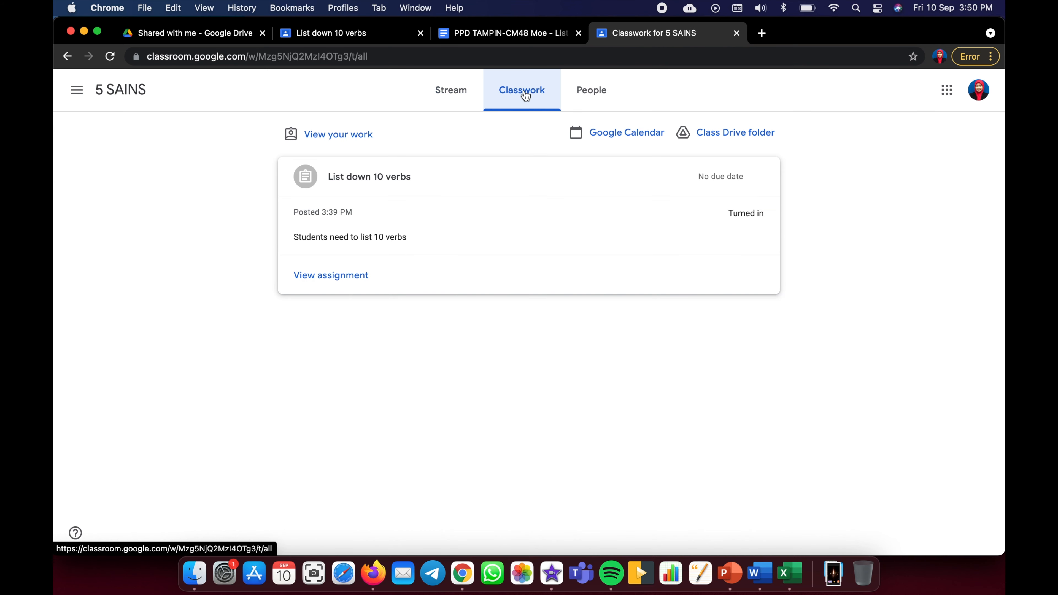
click(377, 184)
click(378, 185)
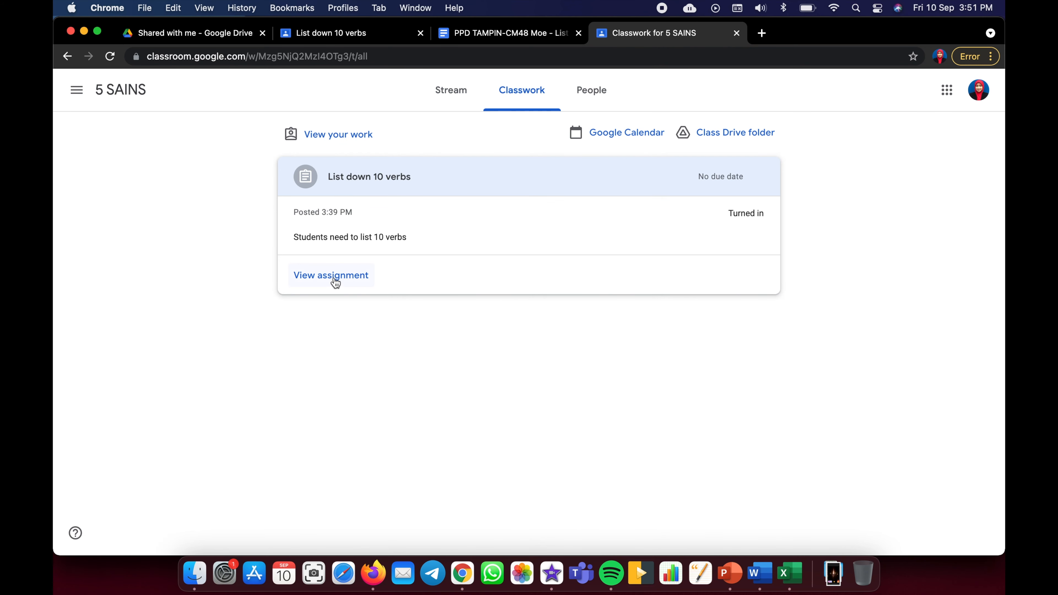
click(335, 279)
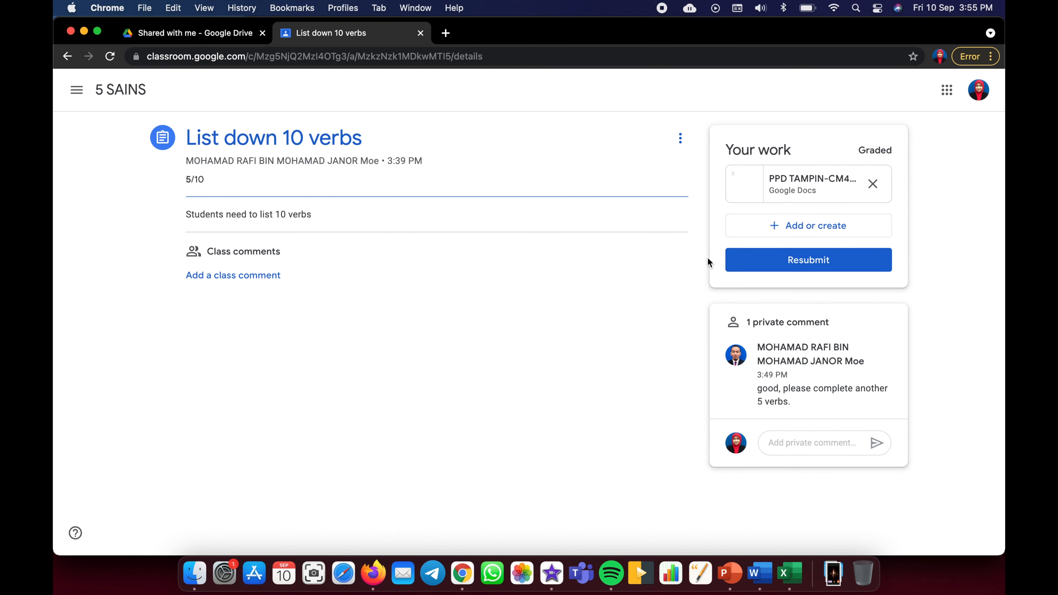
click(815, 186)
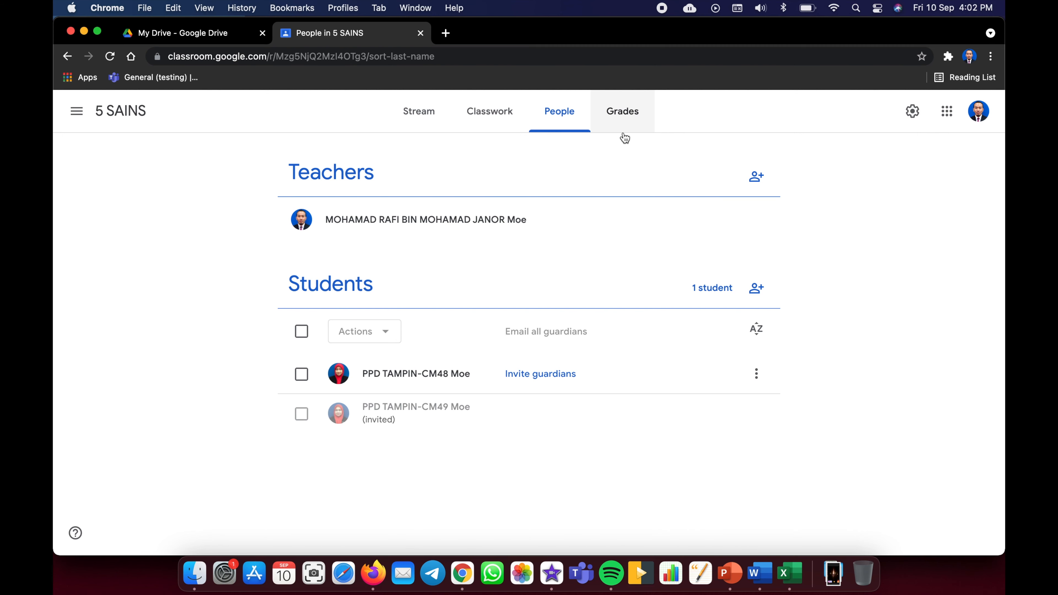
- Review the Stream, Classwork, People and Grades pages, then open the 5 SAINS settings
click(427, 121)
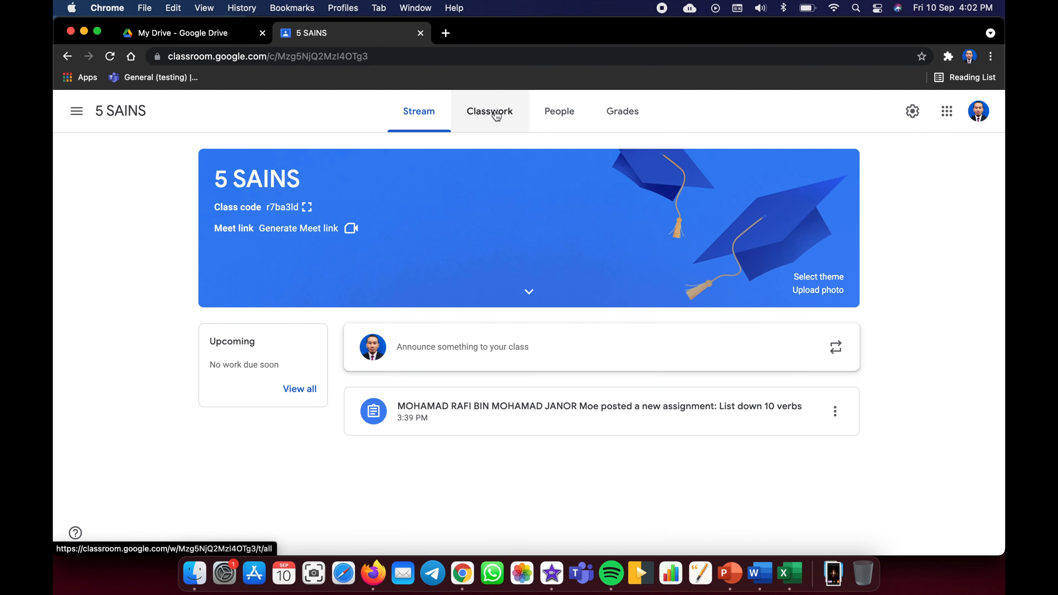
click(495, 116)
click(556, 120)
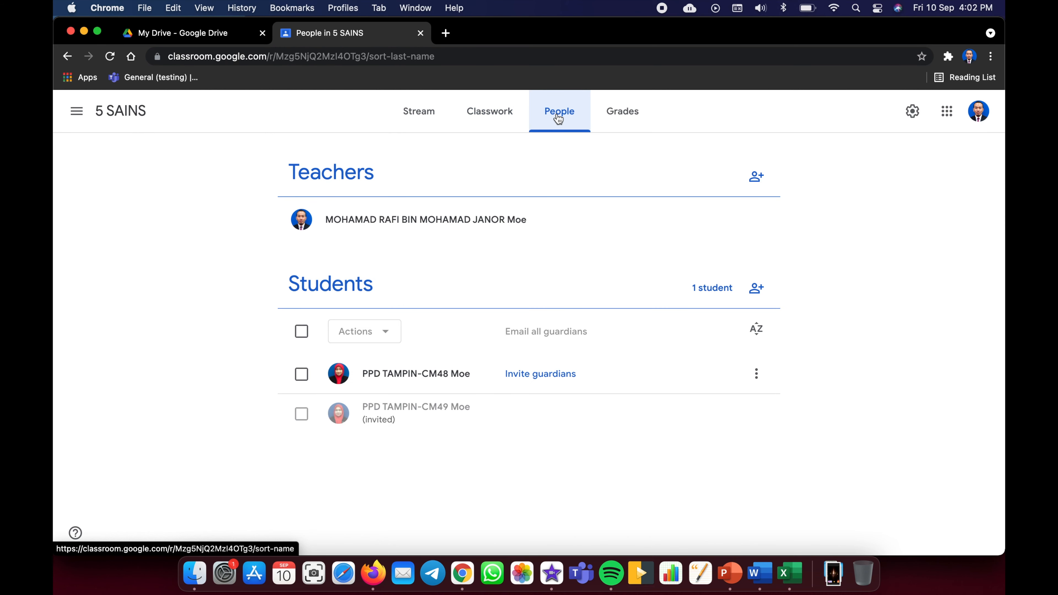
click(616, 118)
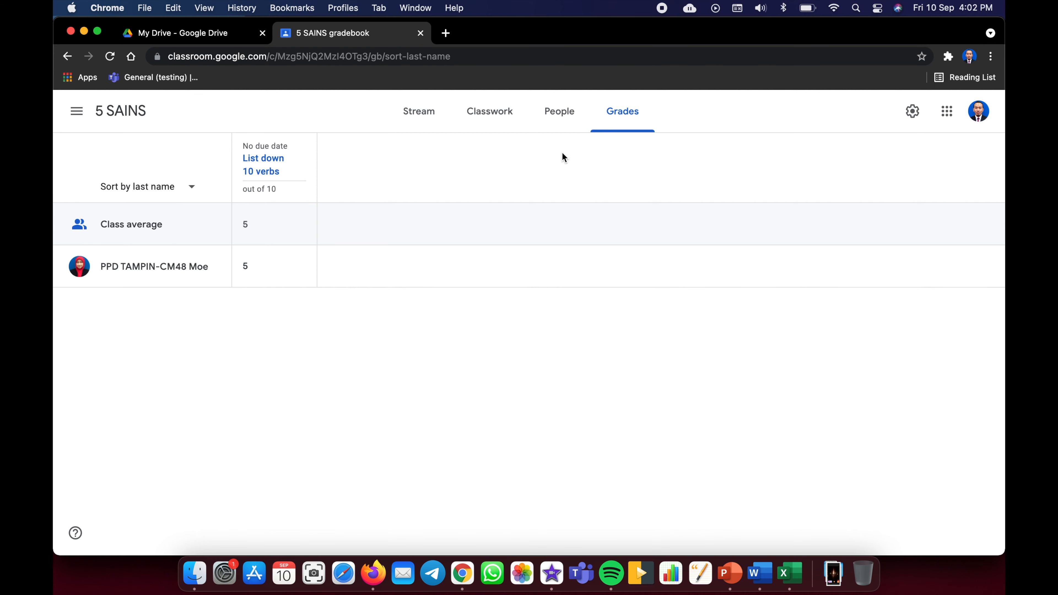
click(912, 111)
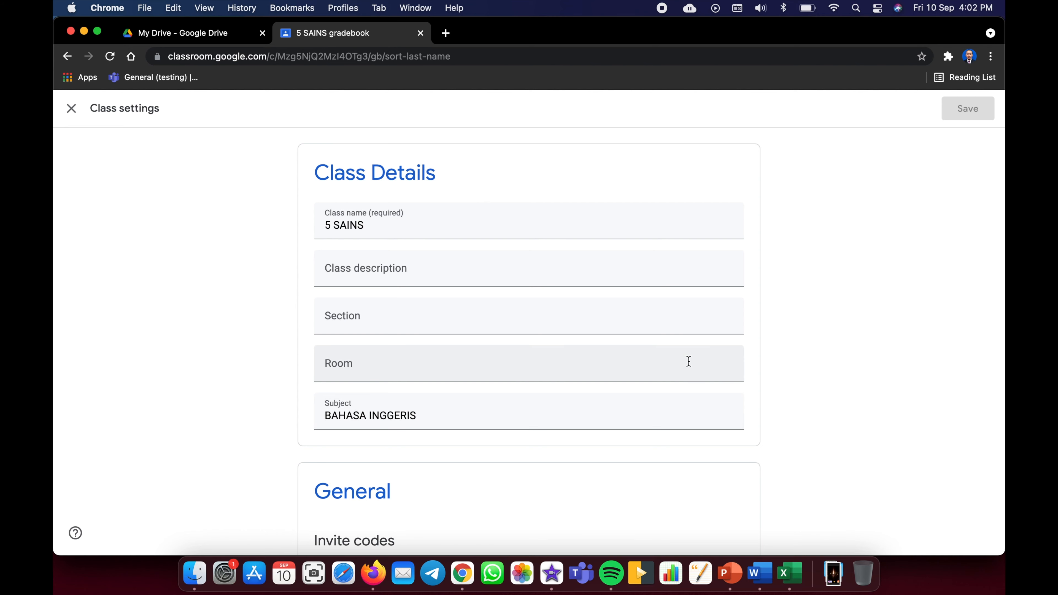
- Generate the 5 SAINS class Meet link in settings and save the change
scroll(688, 361, down, 10)
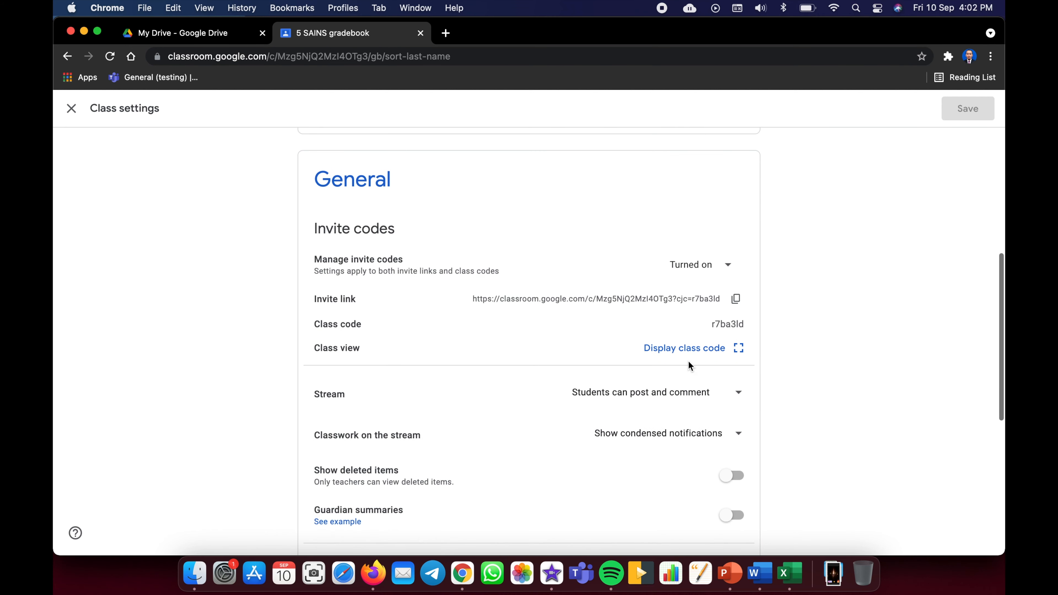
scroll(688, 362, down, 10)
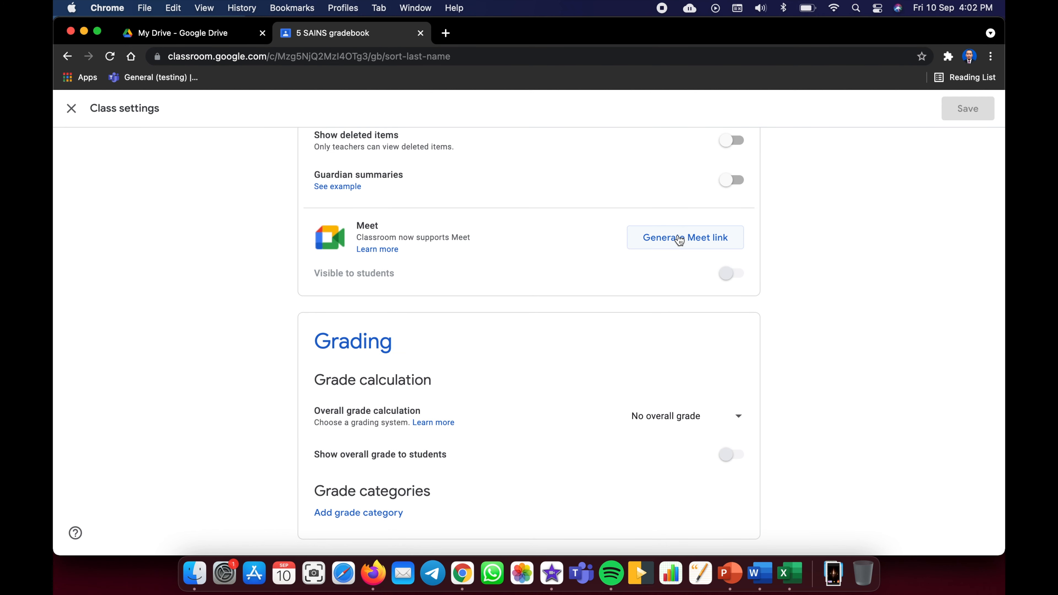
click(685, 238)
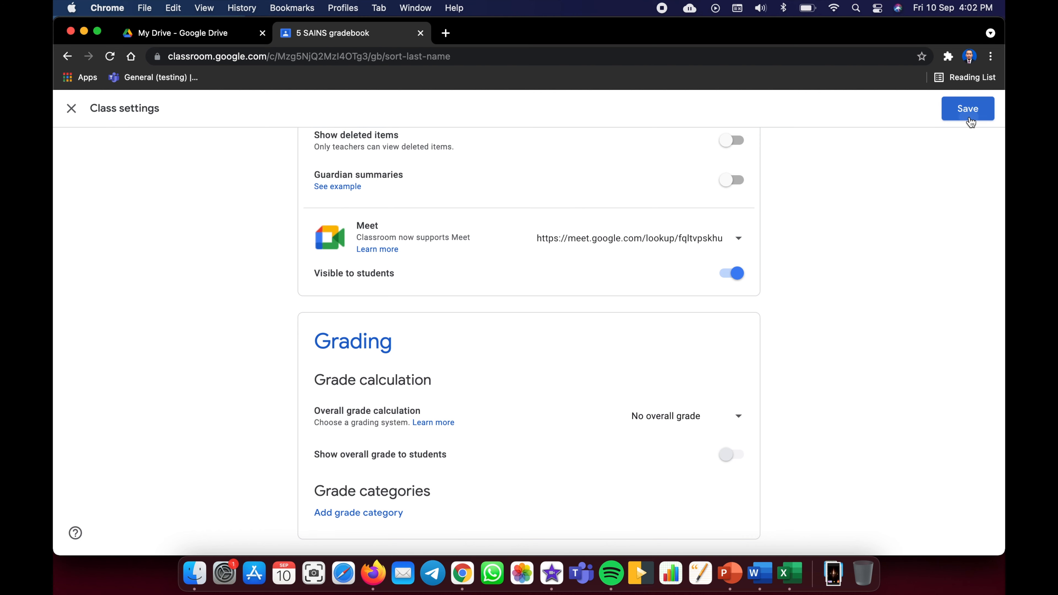
click(968, 117)
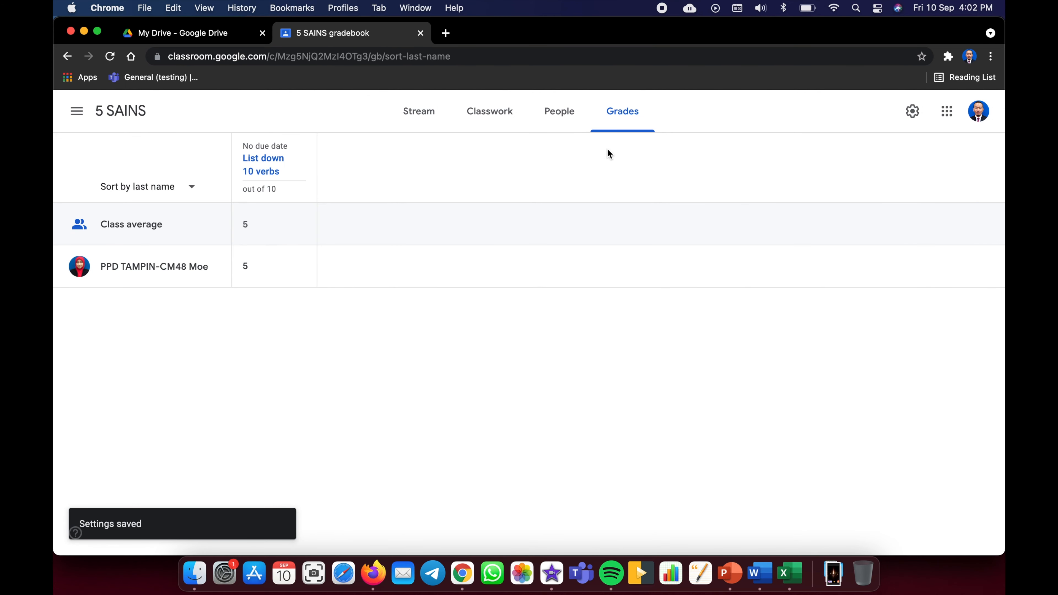
- Open the 5 SAINS People list and dismiss the guardian invitation without inviting anyone
click(562, 119)
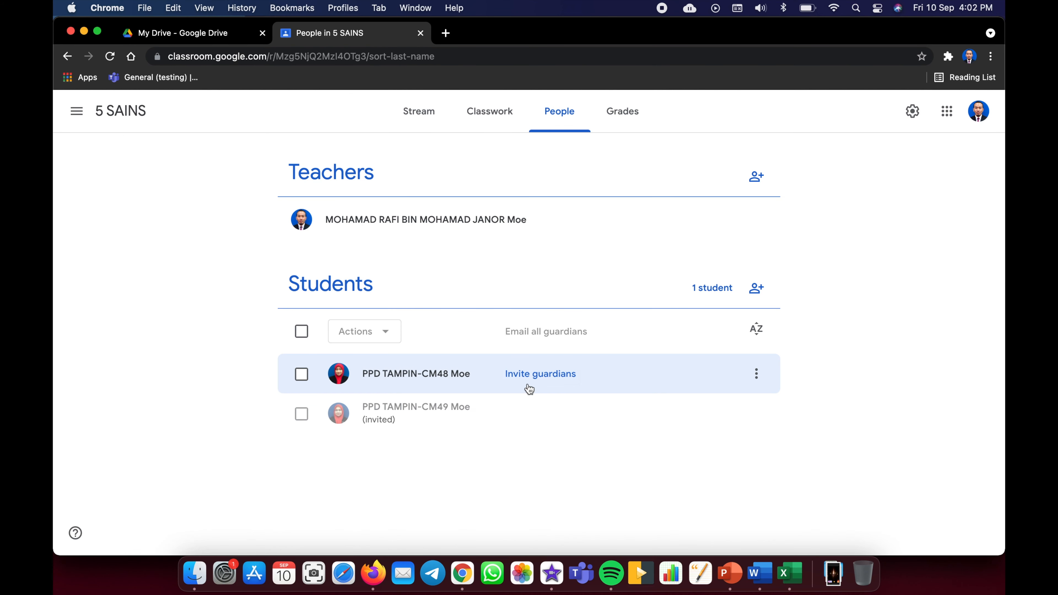
click(549, 380)
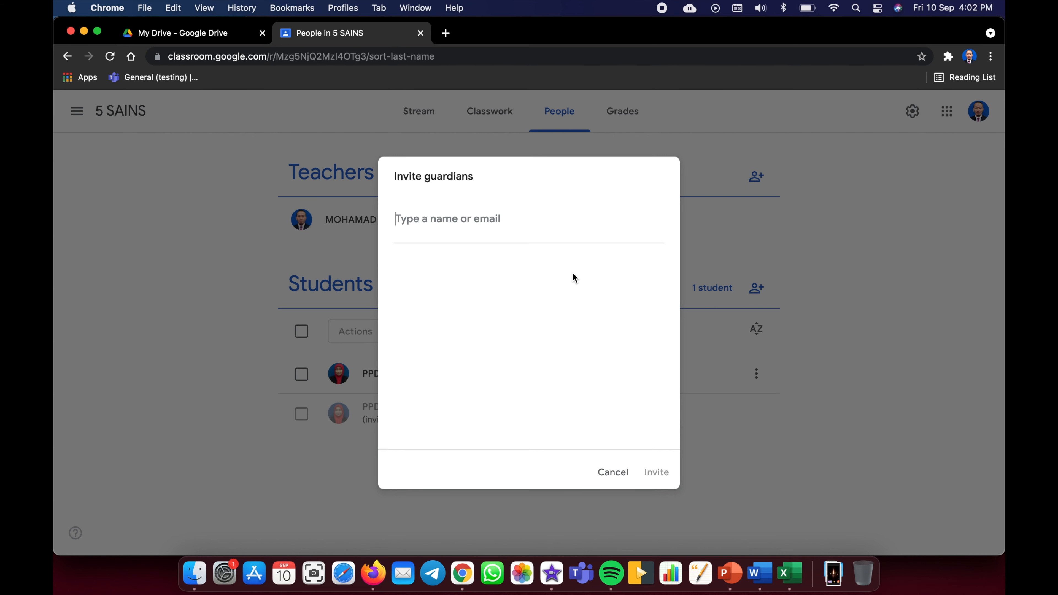
click(614, 475)
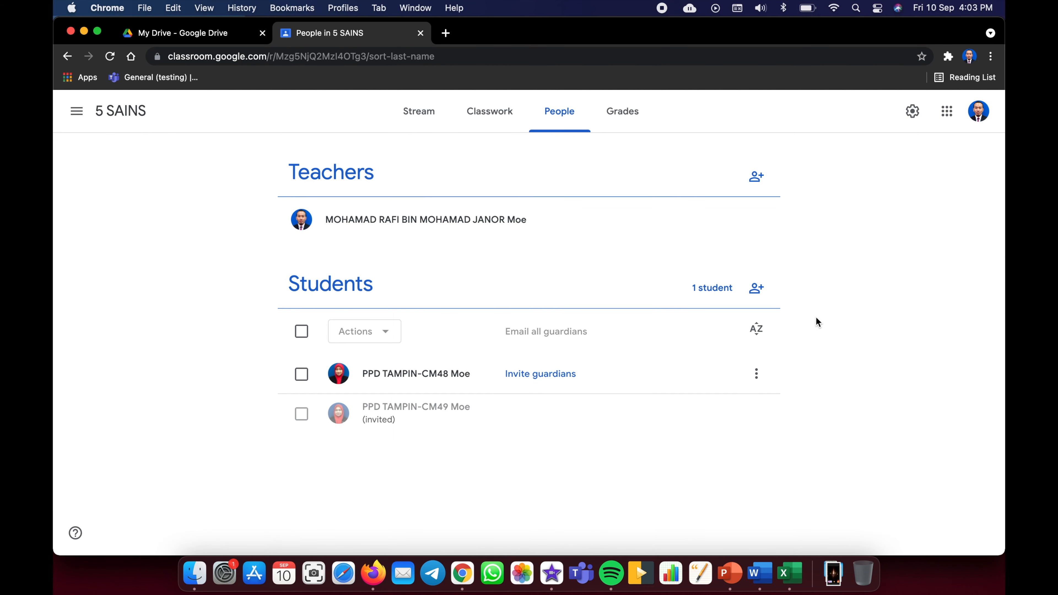
- Return to the 5 SAINS Stream to see the Meet link beside the class code
click(417, 112)
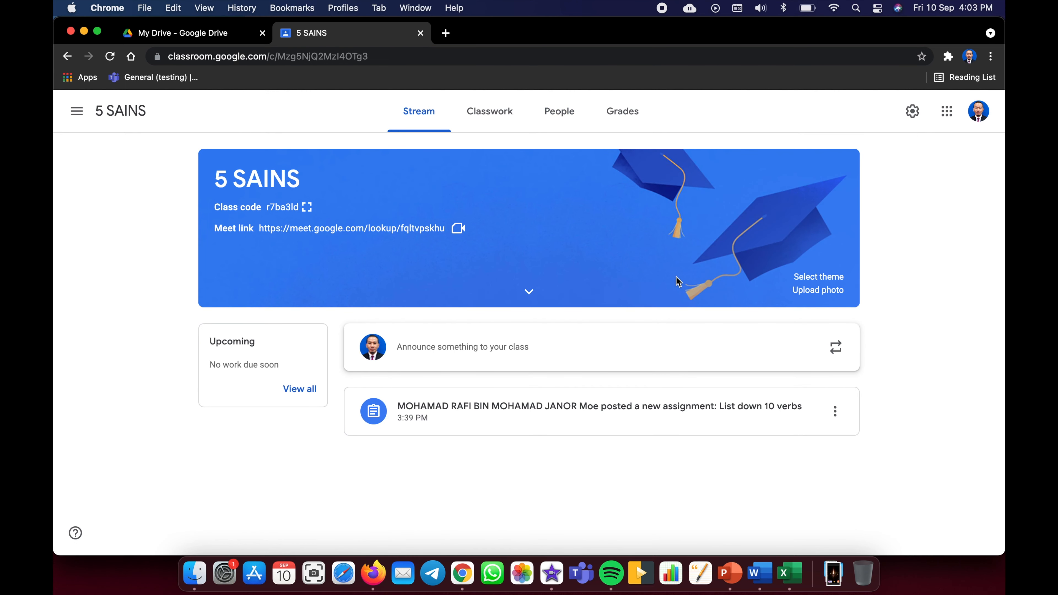